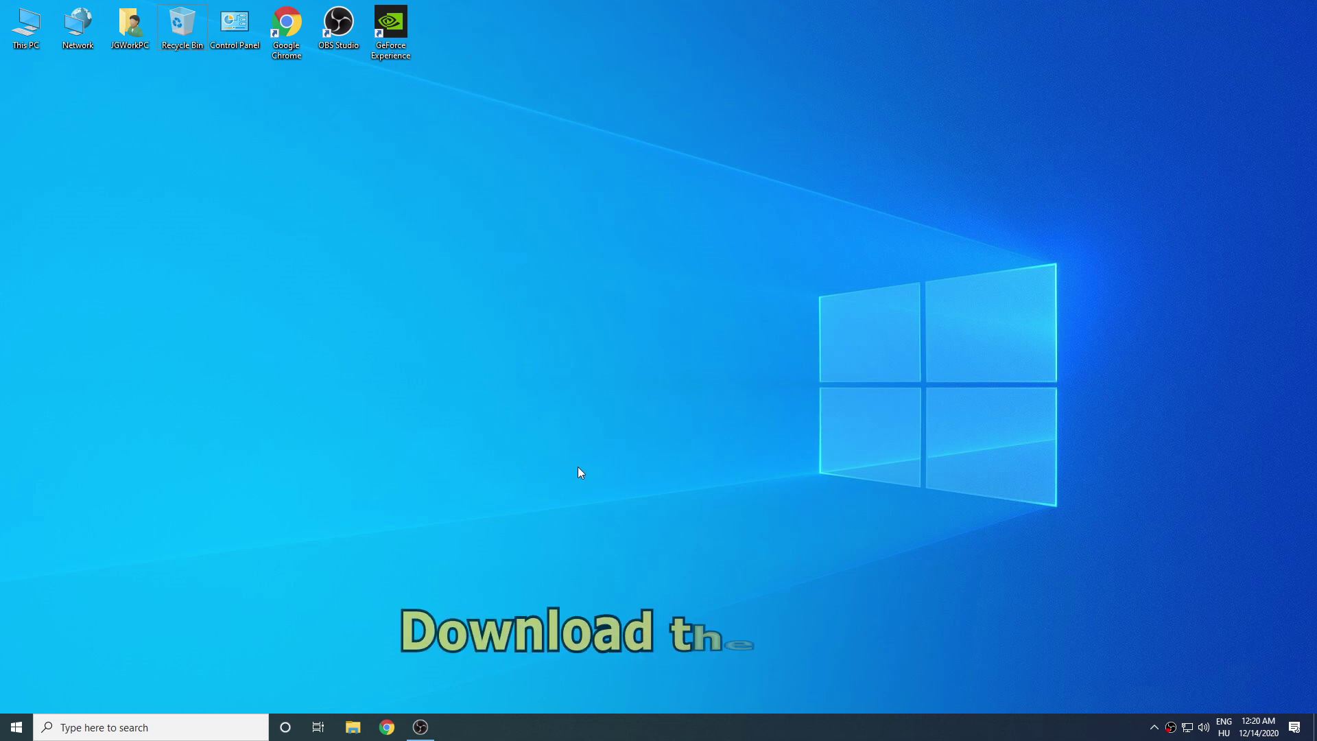
Step: Open Google Chrome, go to main.jingames.net and open the page with all Minecraft mod downloads
double_click(297, 19)
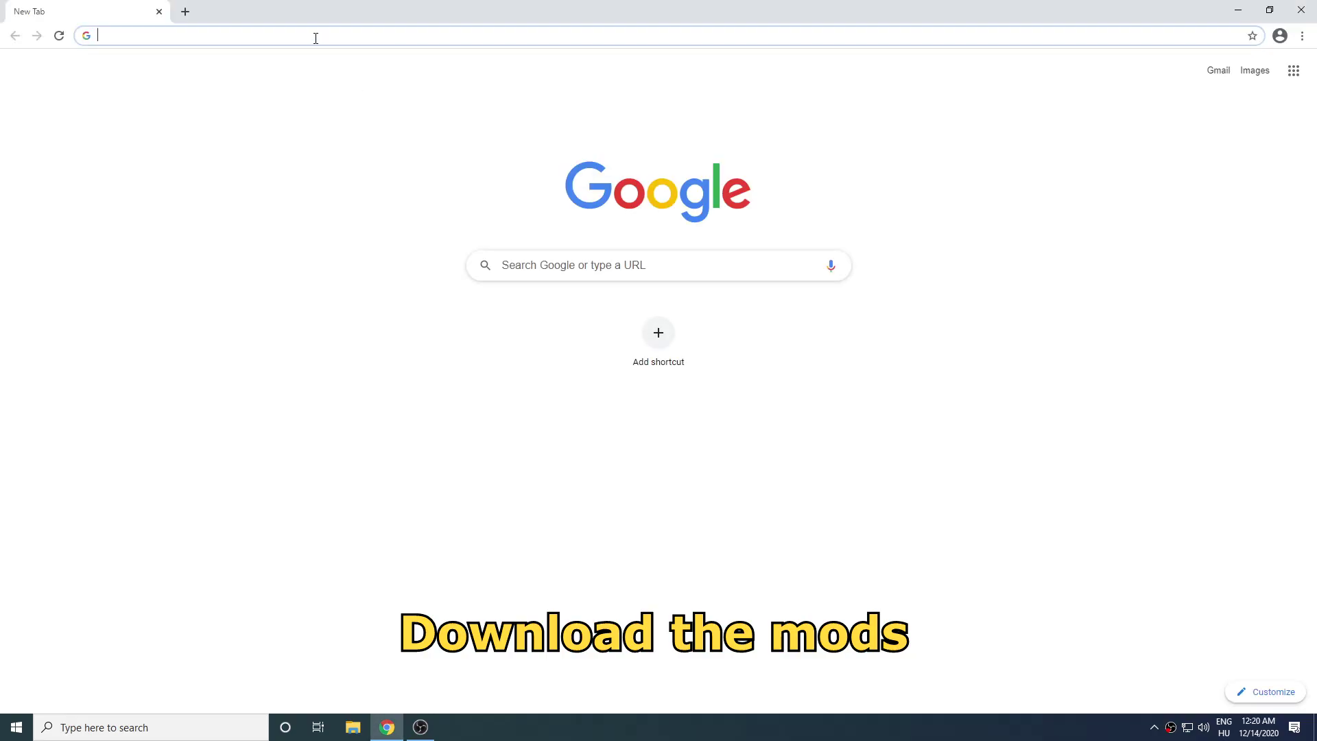
type("main.j")
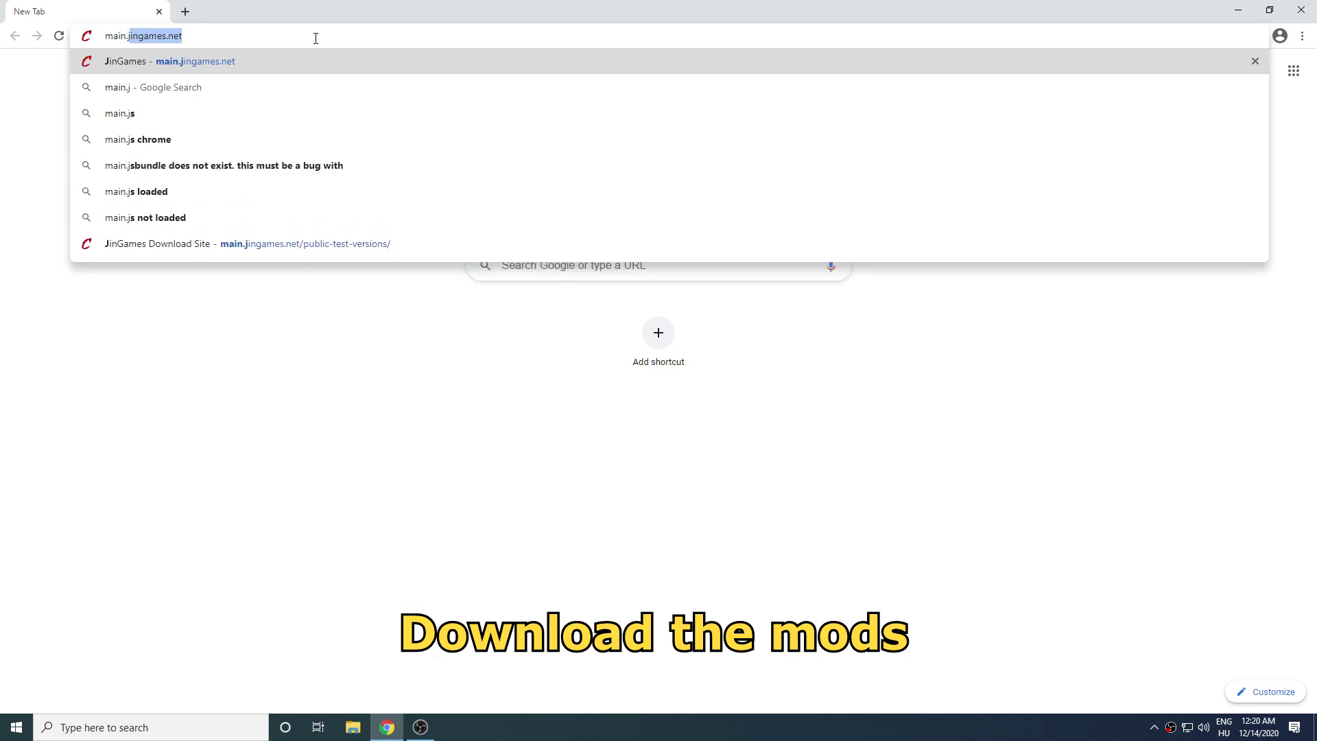
type("ingames.net")
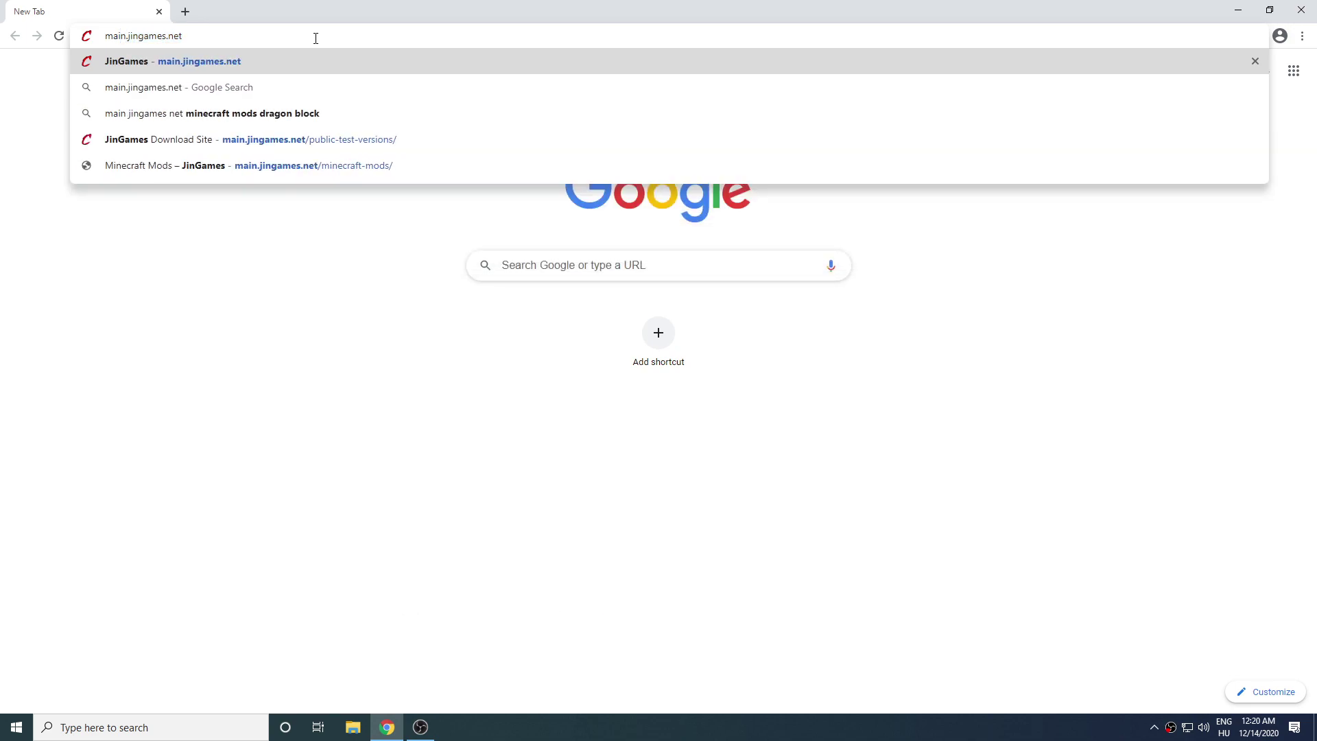
key("Return")
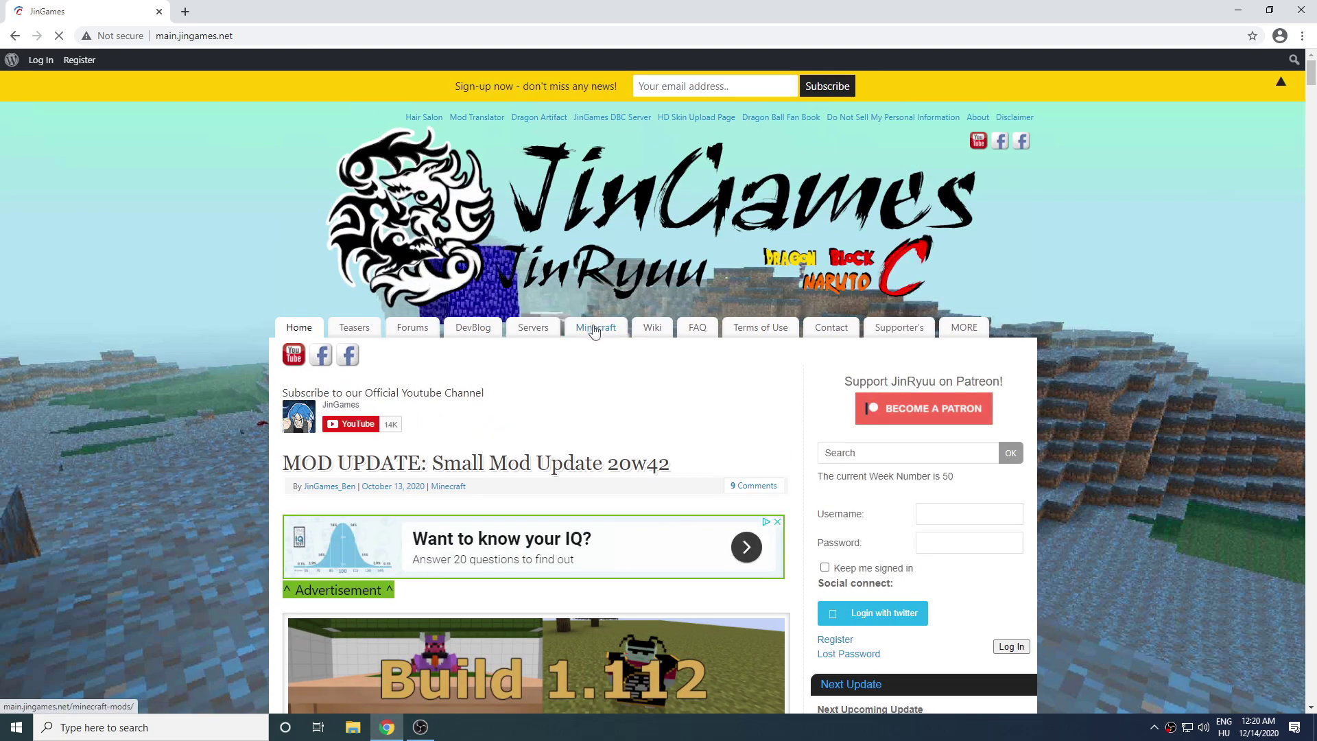
mouse_move(607, 334)
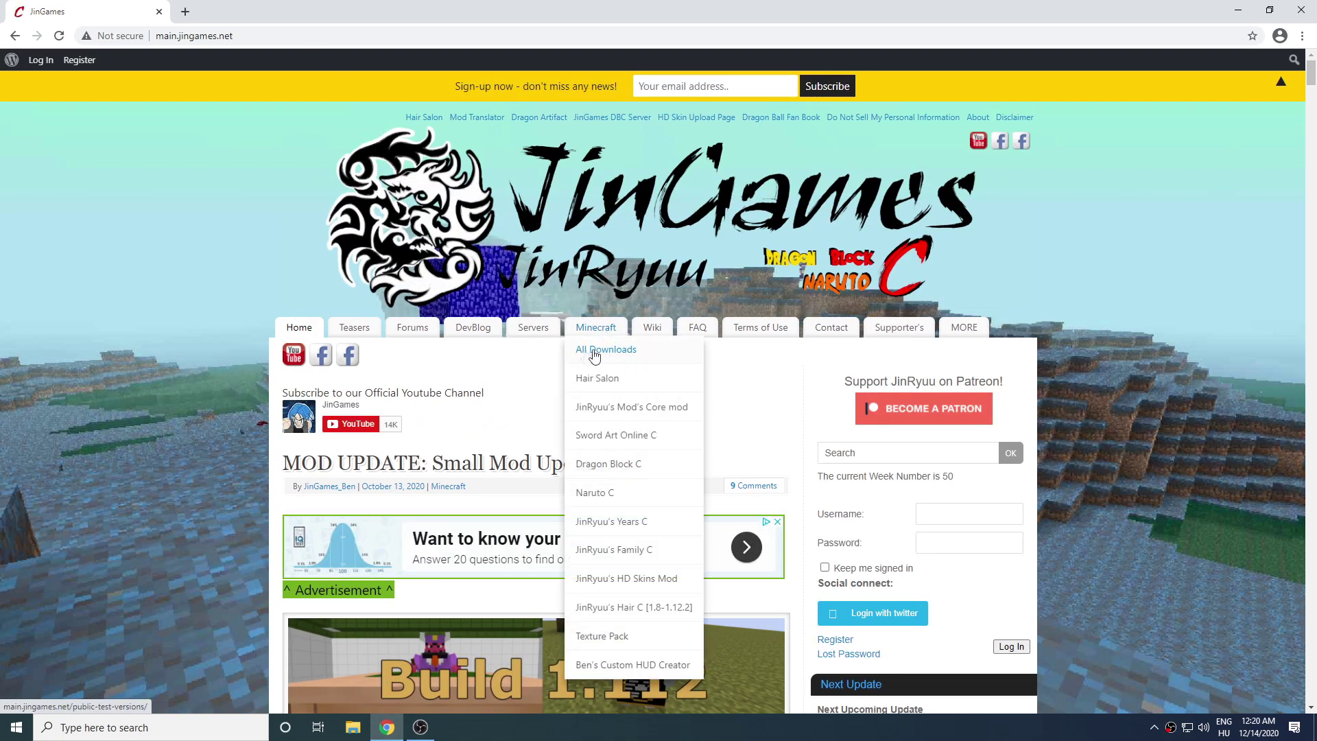
left_click(624, 354)
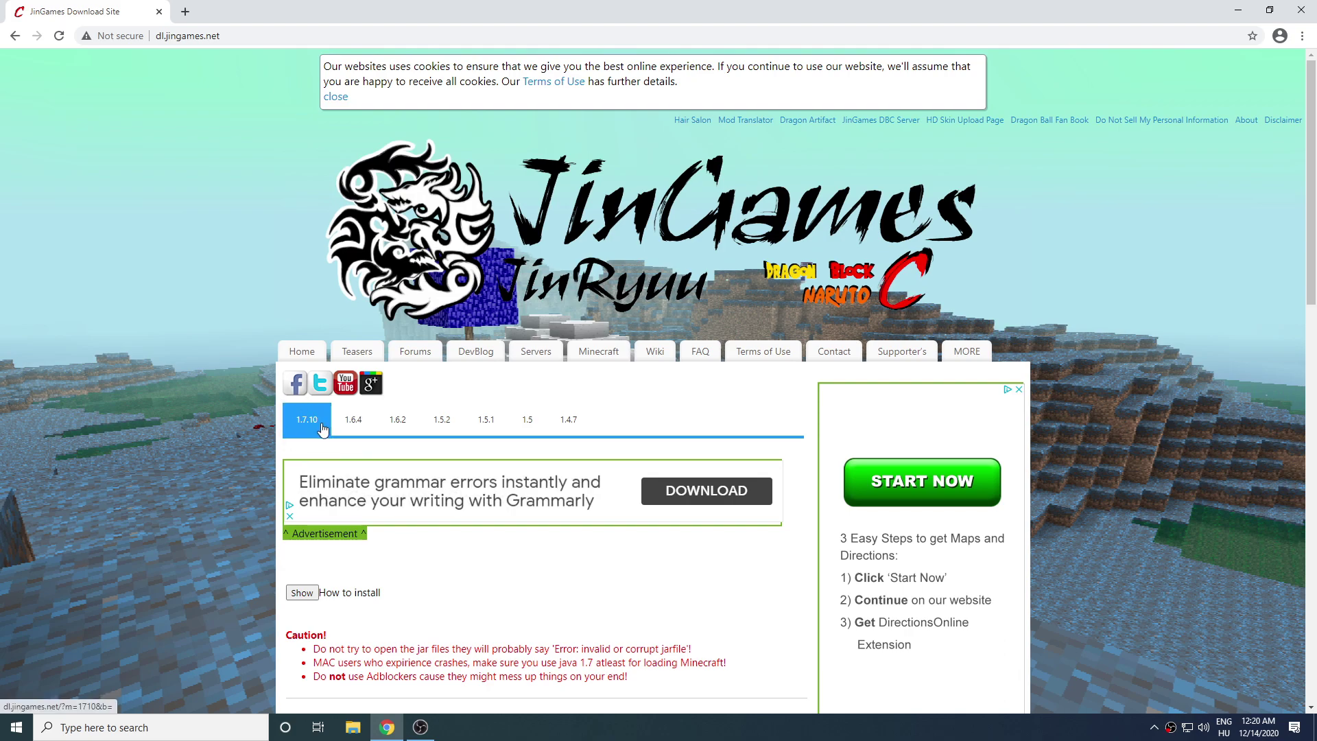
Step: Download JRMCore 1.3.31 by loading its copied download link address, and keep the JAR file
scroll(322, 429, "down", 10)
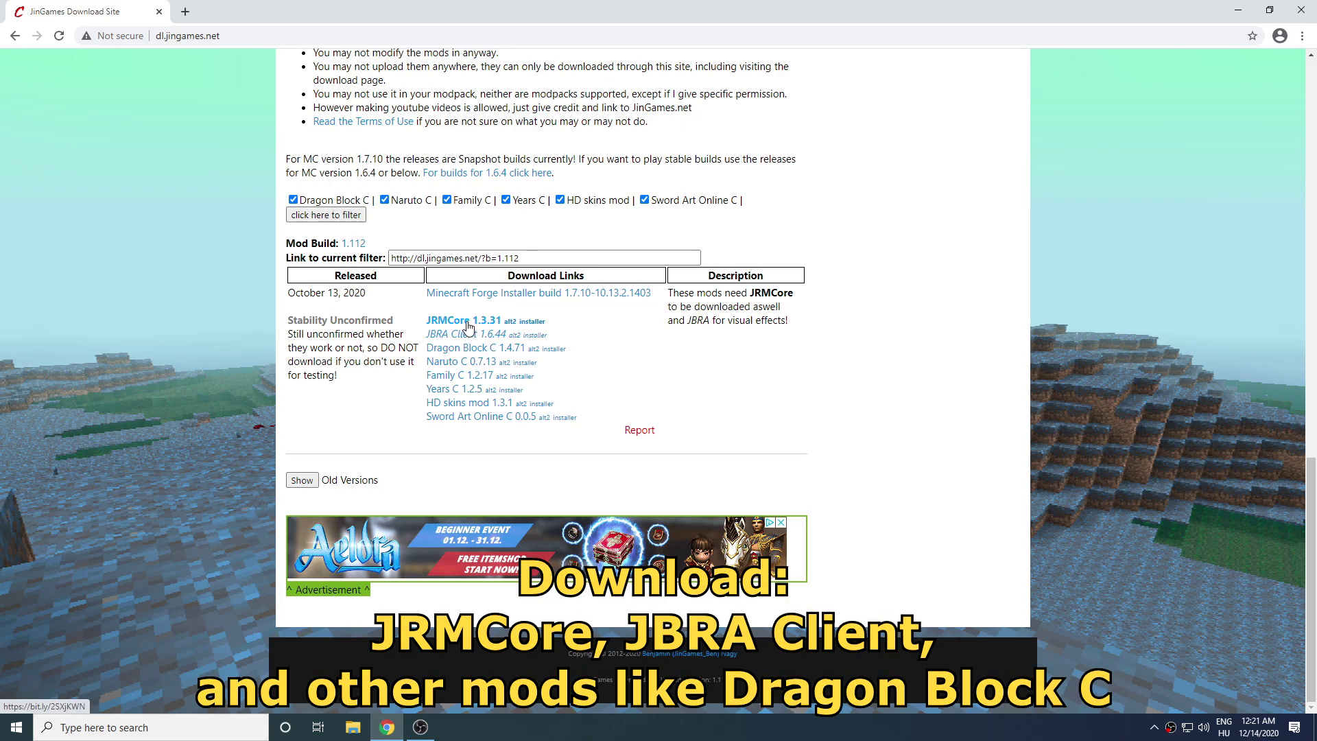
left_click(469, 328)
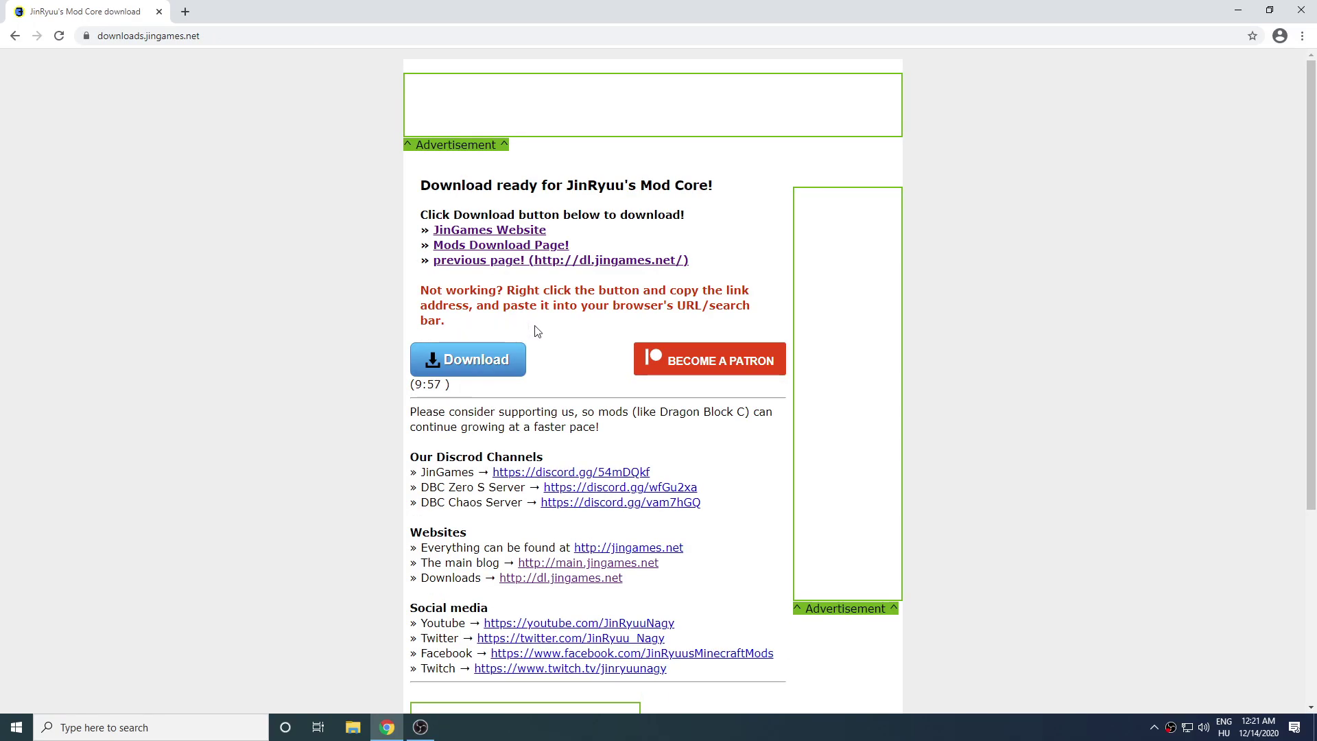
left_click(484, 364)
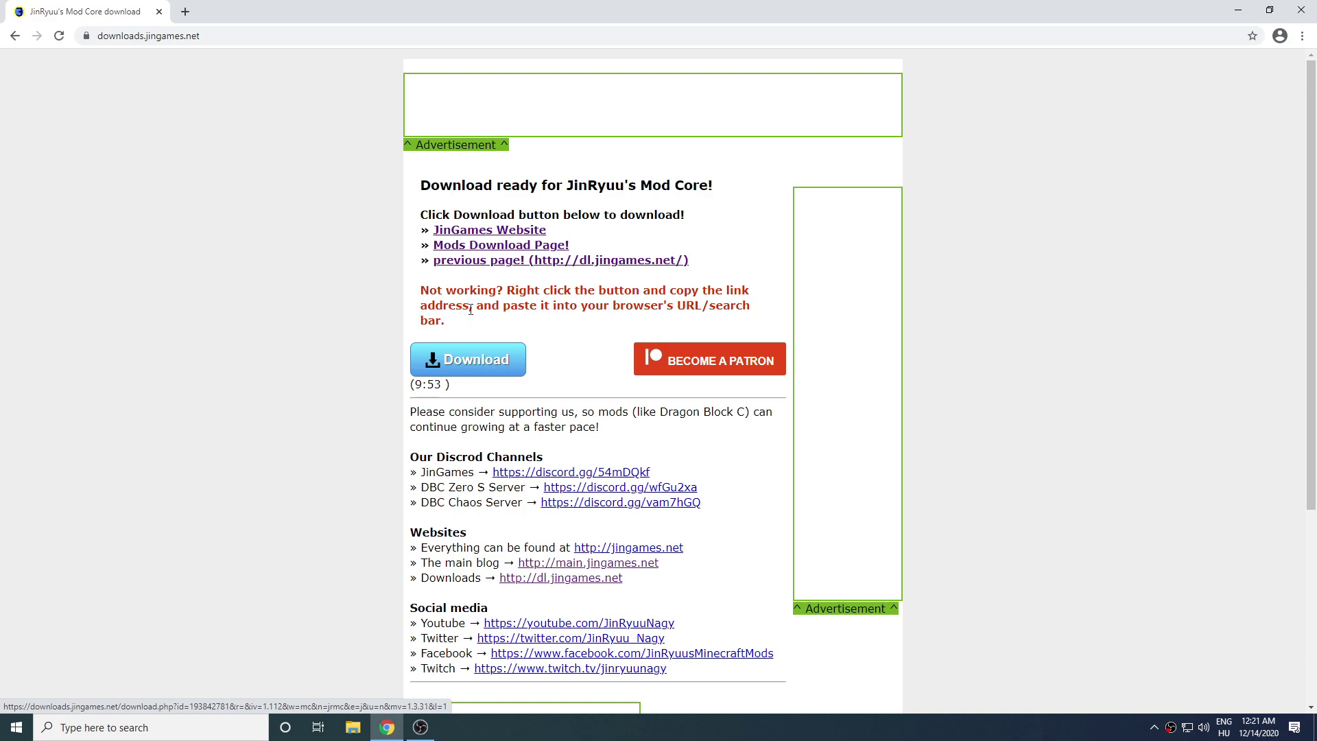
right_click(484, 356)
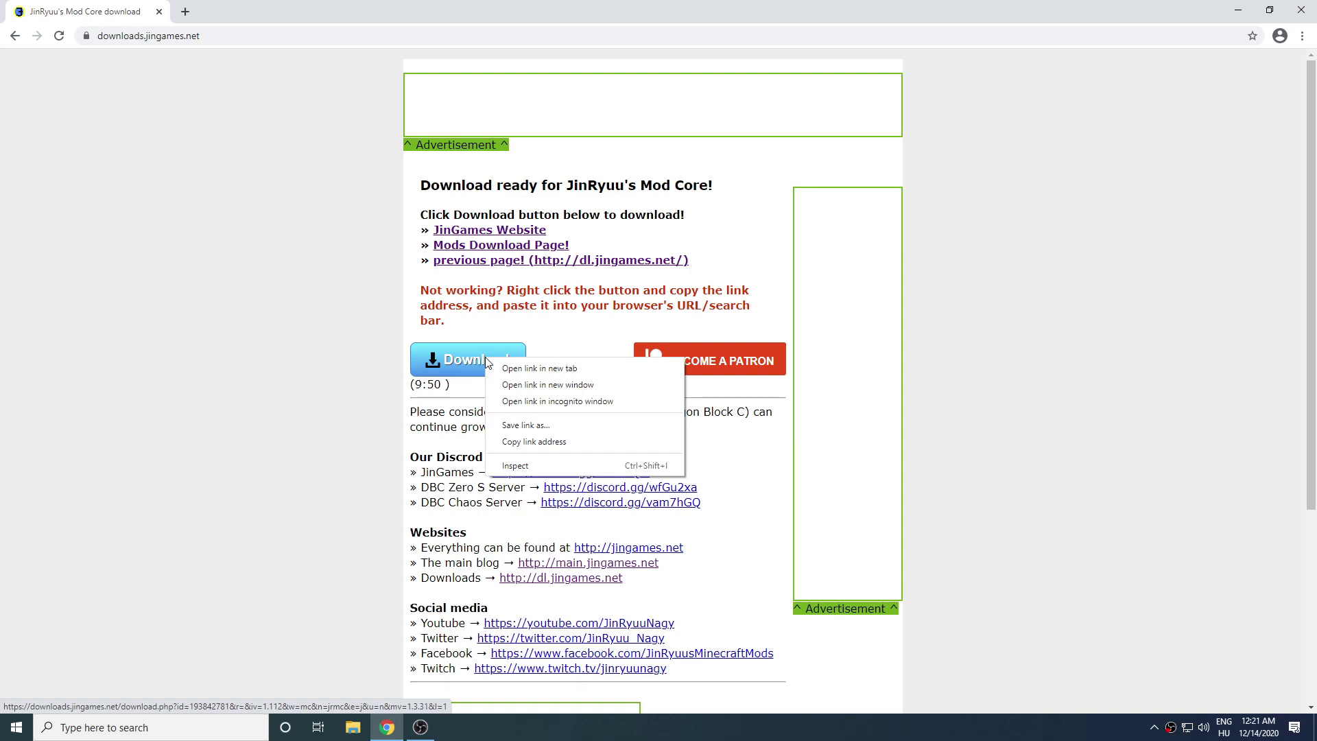
left_click(535, 443)
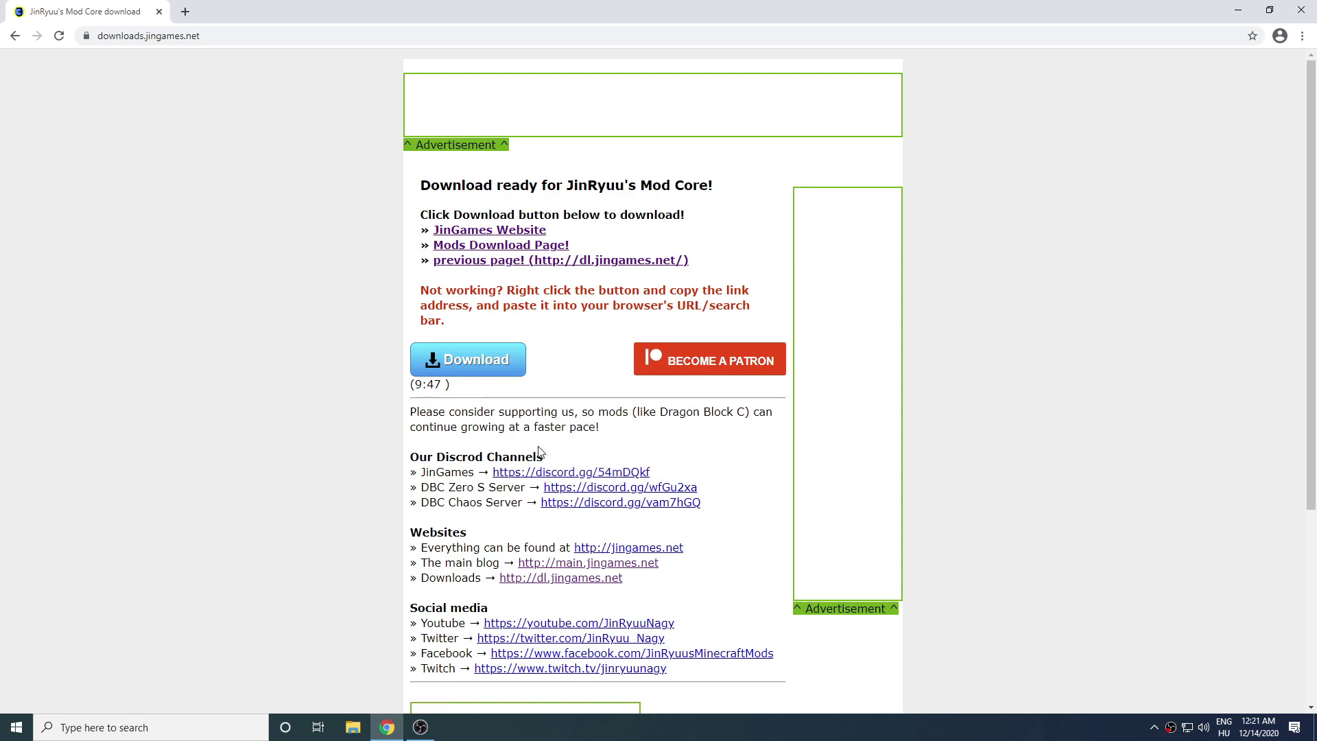
left_click(435, 40)
right_click(435, 40)
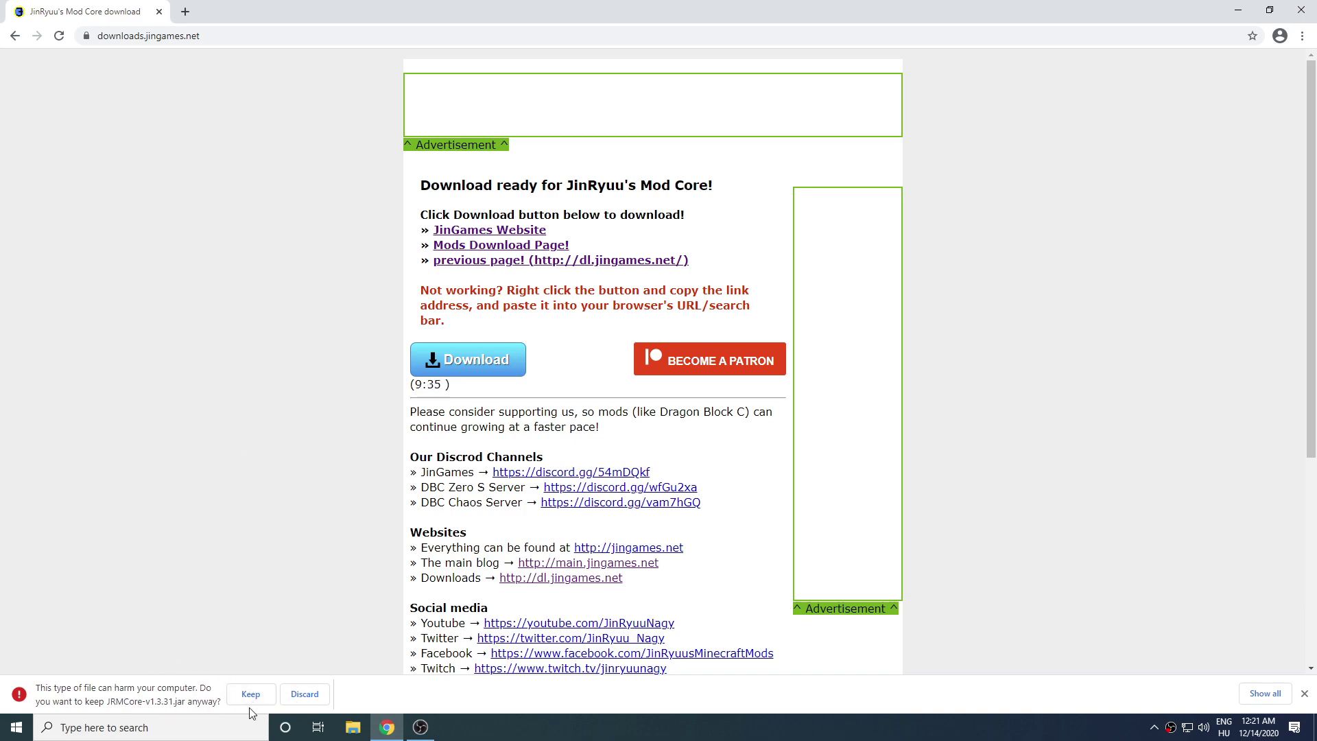
left_click(256, 698)
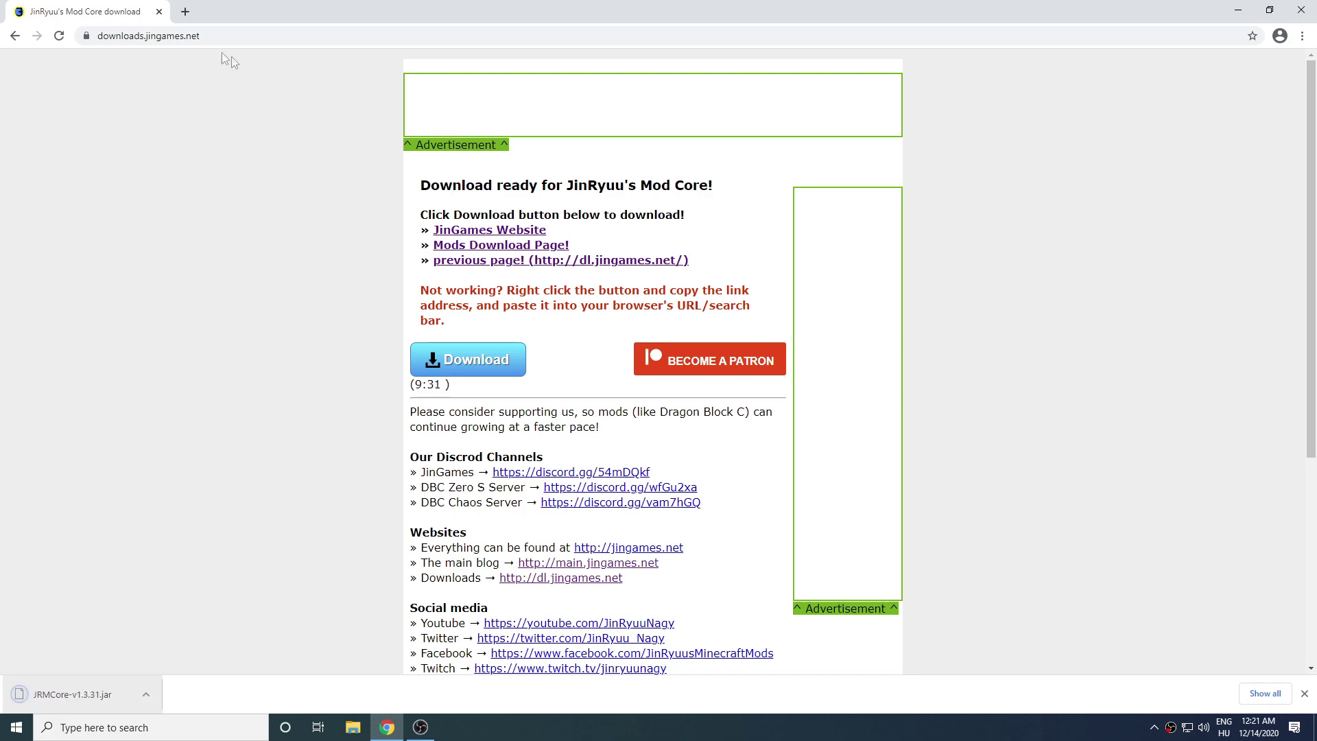
Step: Return to the mod list, download JBRA Client 1.6.44 through its copied link address and keep the JAR file
left_click(16, 36)
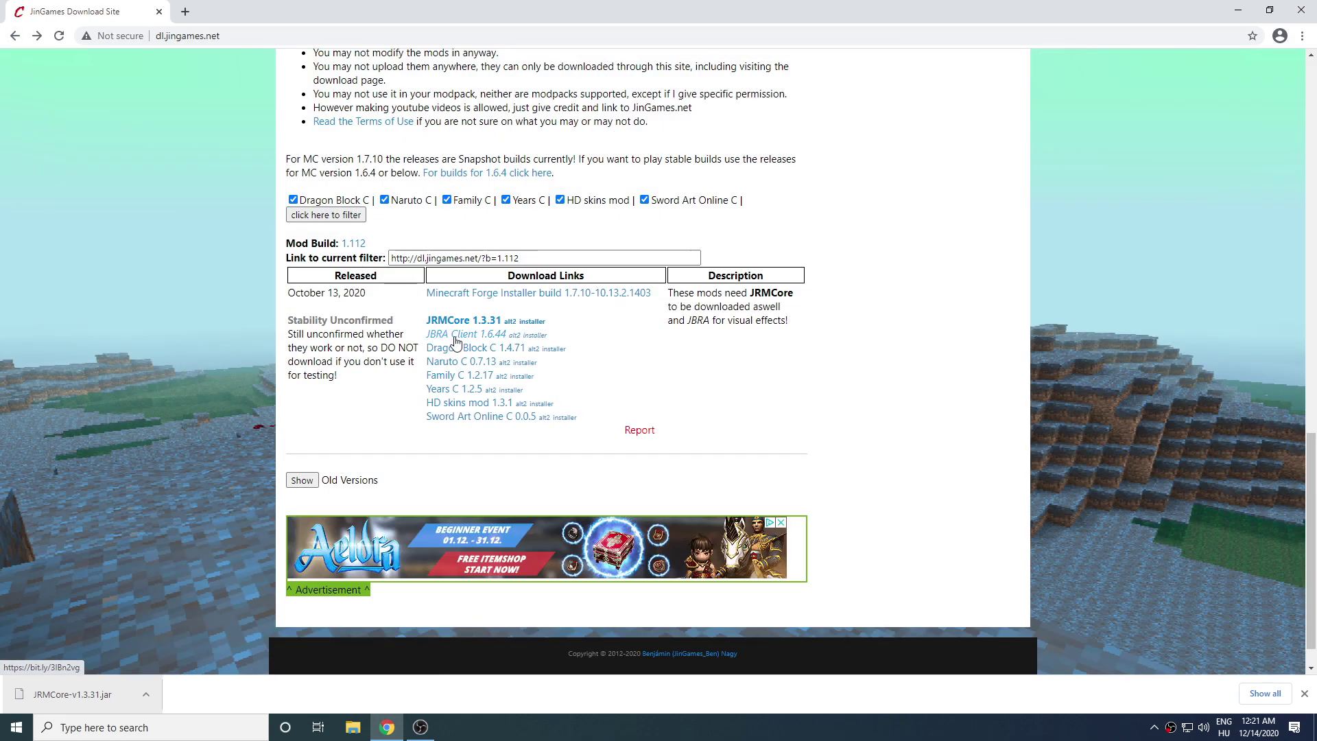
left_click(449, 345)
right_click(426, 365)
left_click(480, 449)
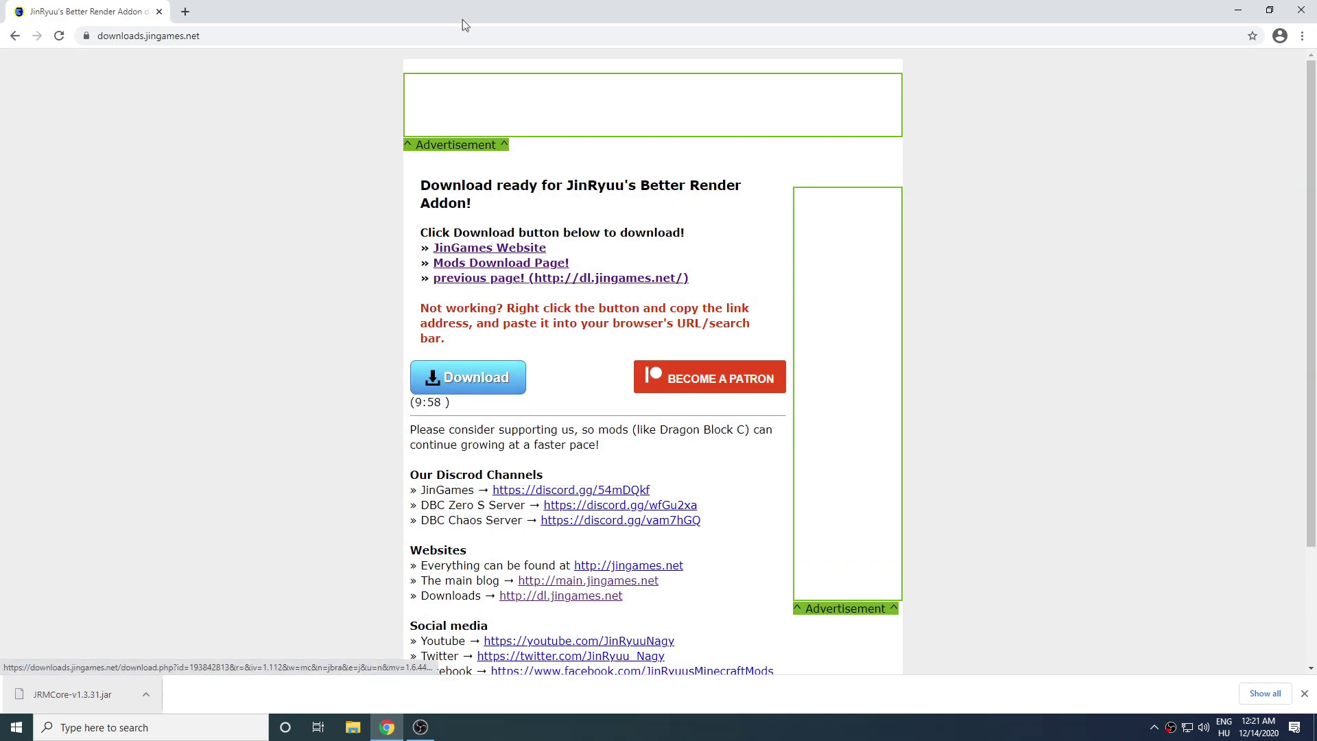
right_click(467, 36)
left_click(509, 140)
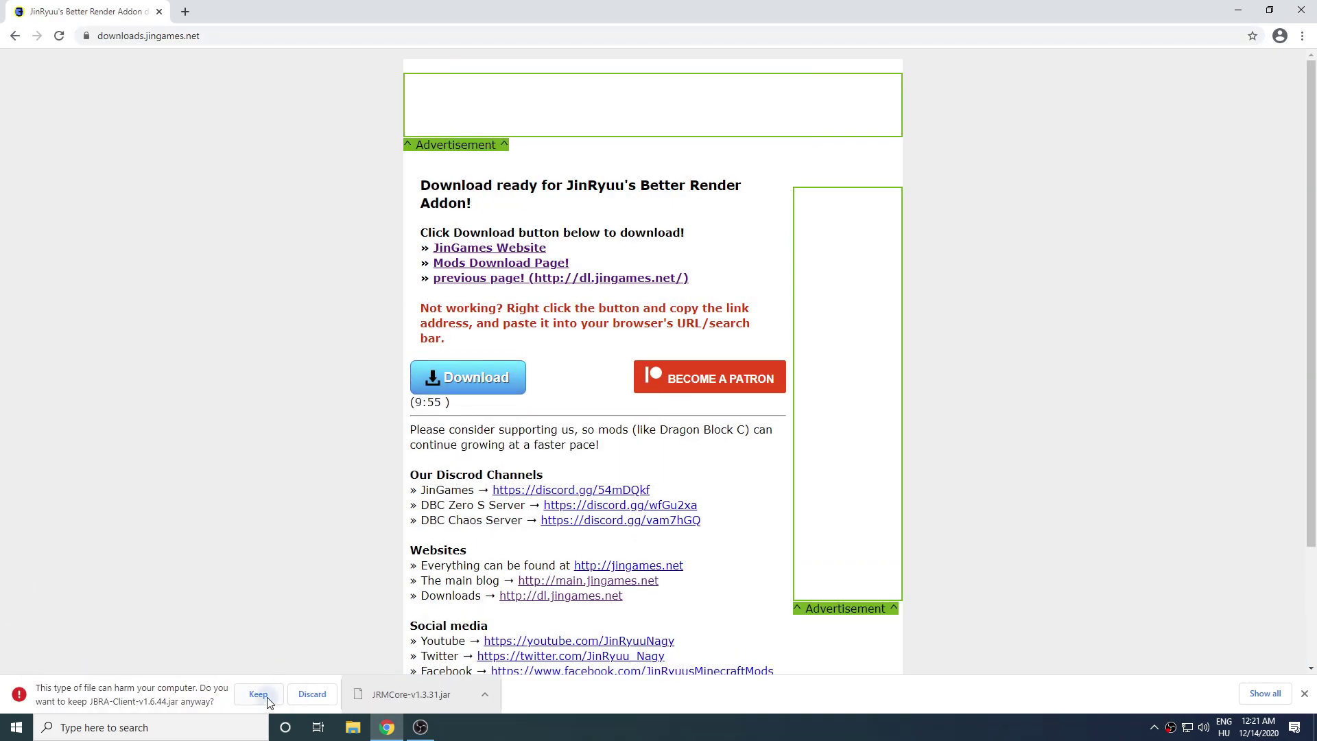
left_click(258, 694)
Step: Return to the mod list, download Dragon Block C 1.4.71 through its copied link address and keep the JAR file
left_click(15, 35)
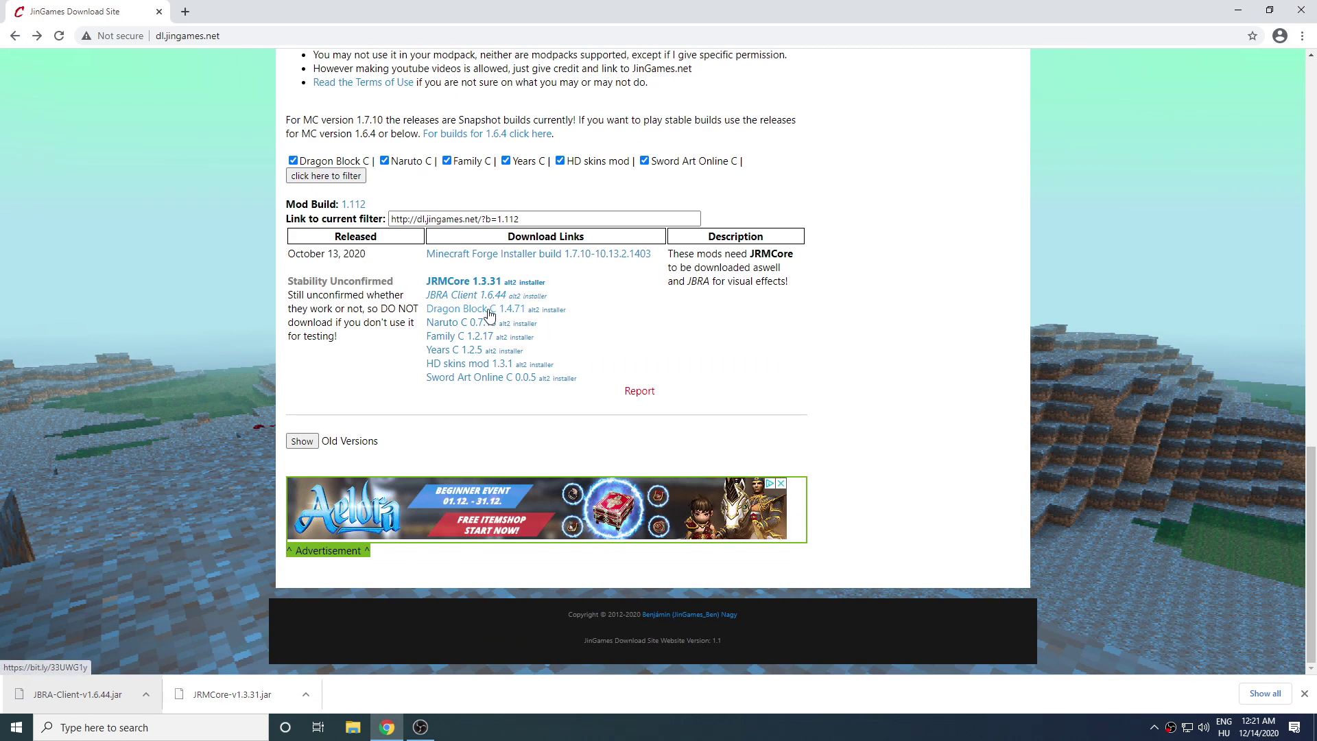
left_click(480, 429)
right_click(485, 359)
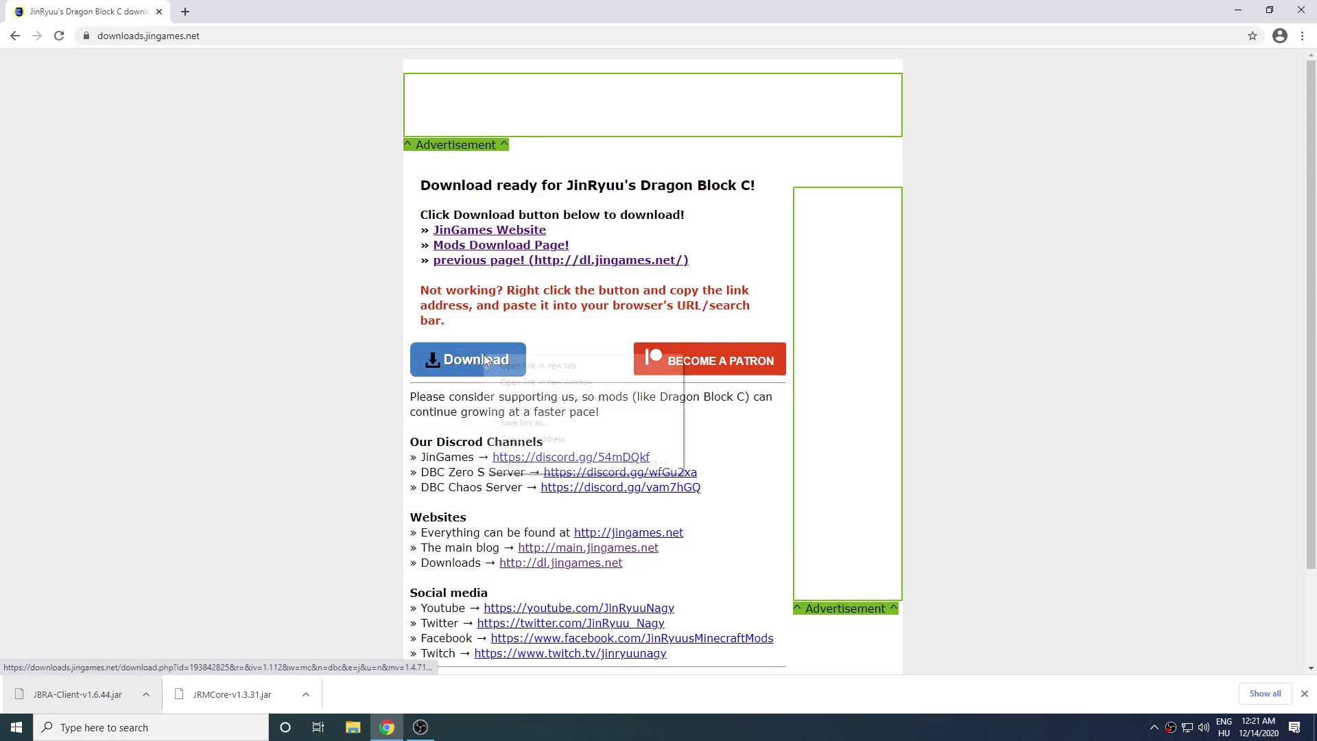
left_click(542, 439)
right_click(474, 36)
left_click(583, 141)
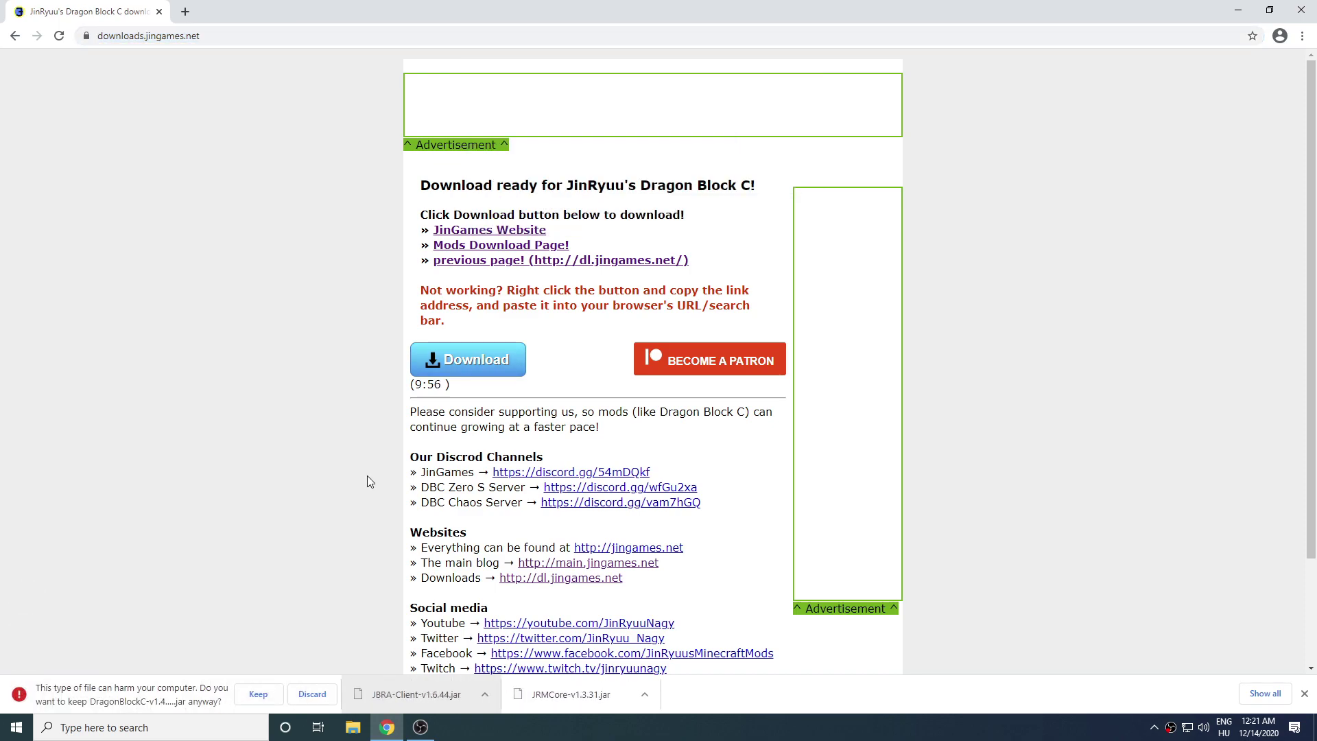
left_click(259, 694)
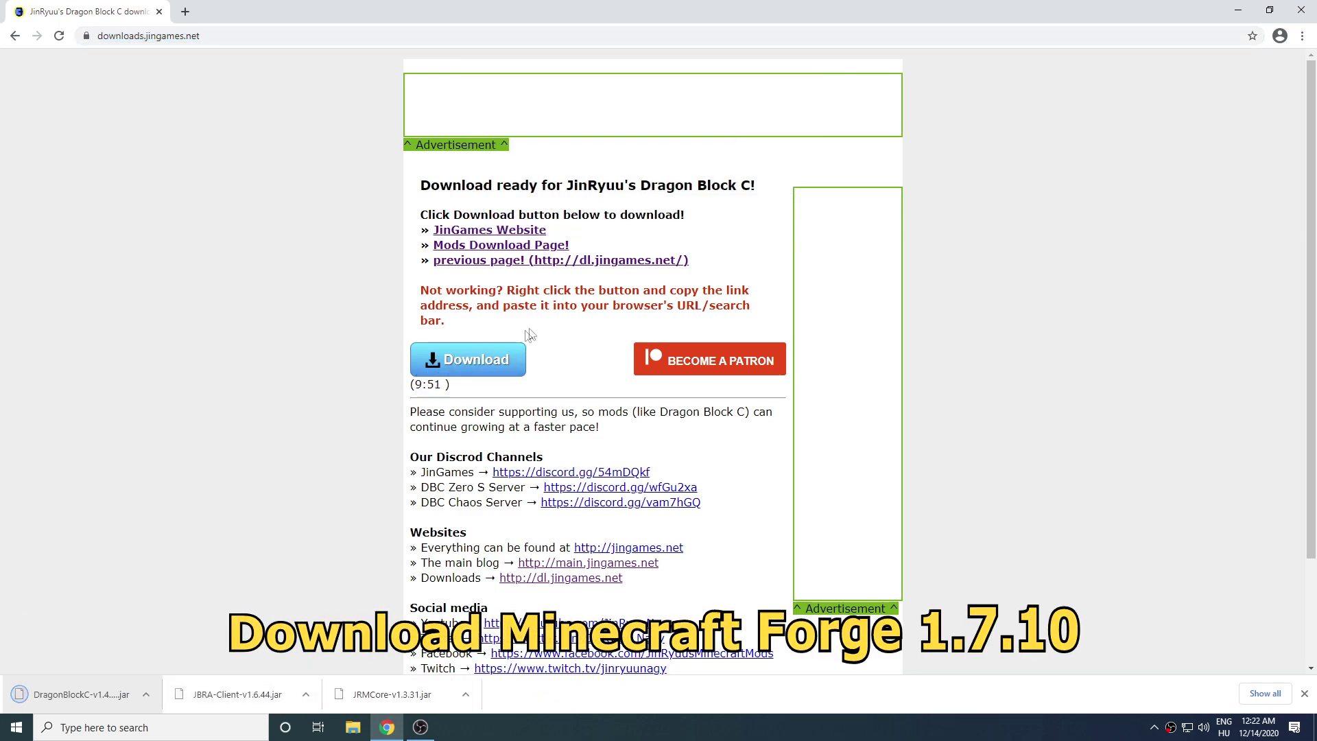
Step: Search Google for "minecraft forge" and open the official files.minecraftforge.net site
left_click(629, 35)
type("m")
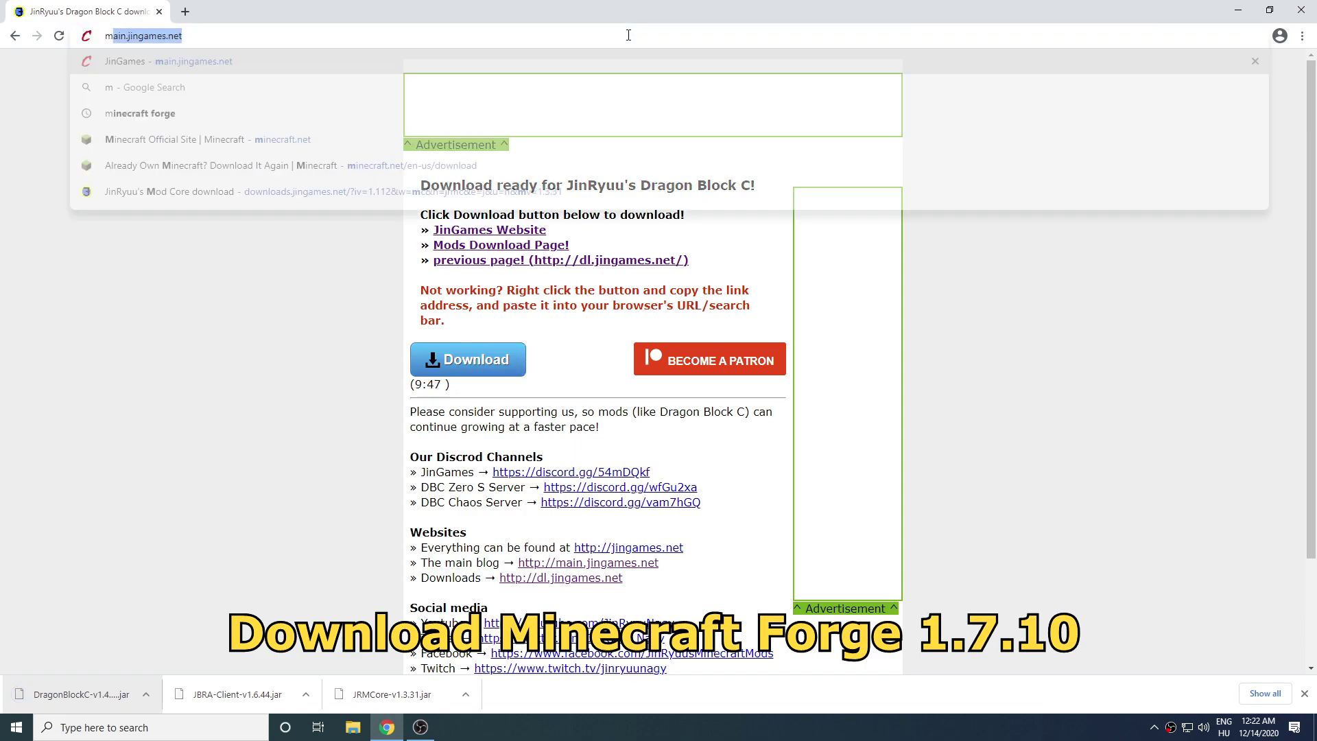
type("inecraft forge")
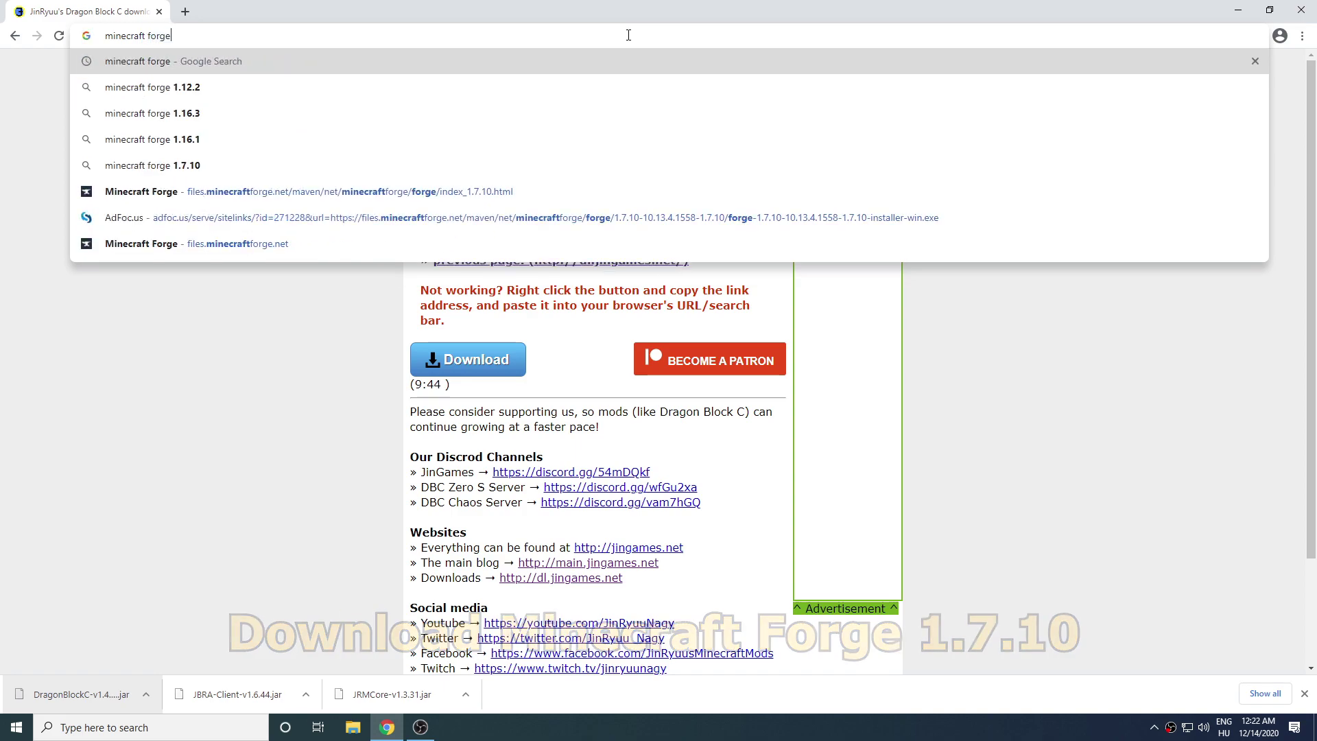
key("Return")
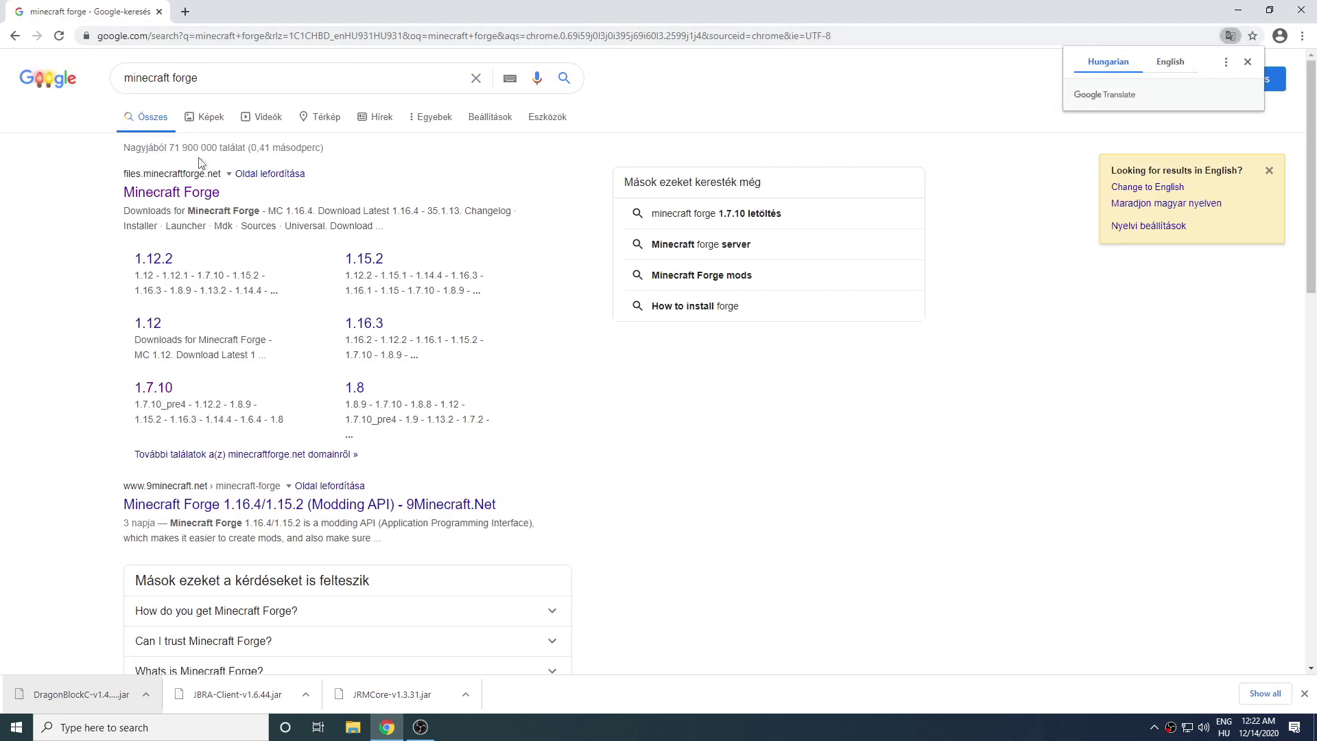
left_click(201, 185)
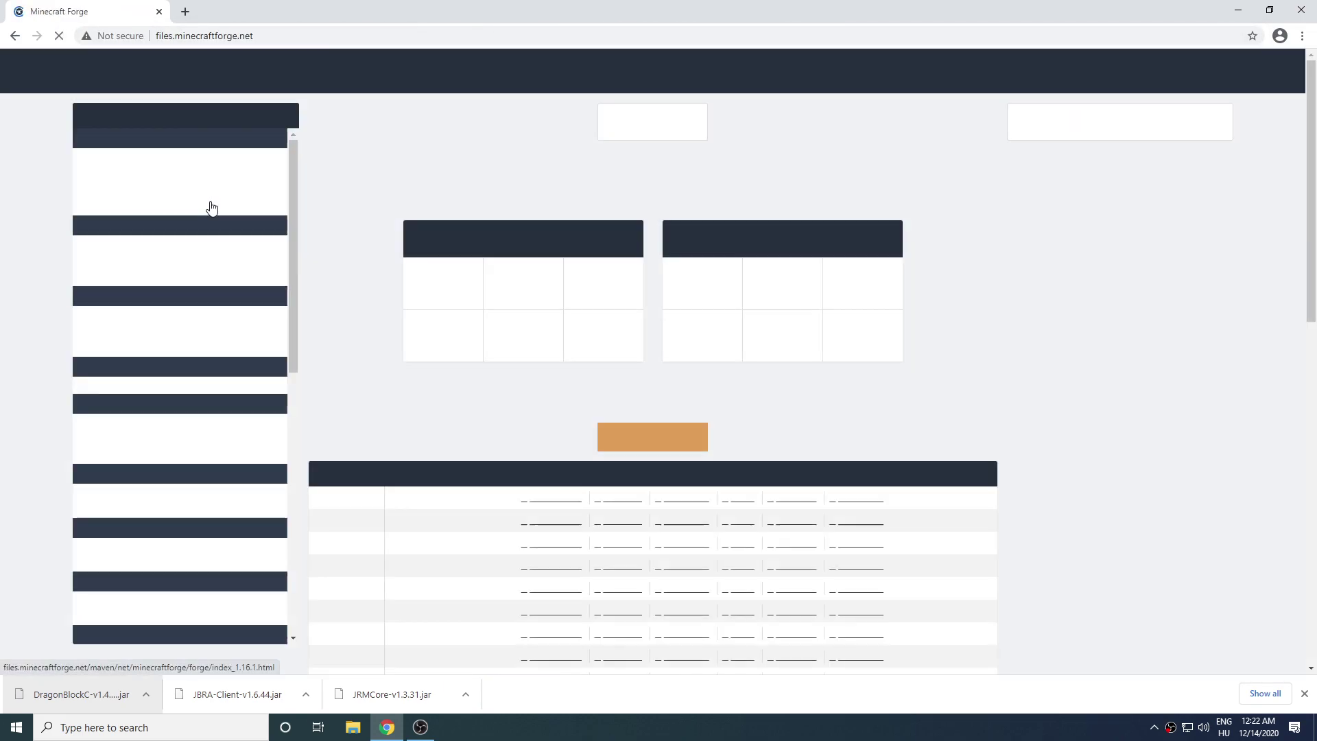
Step: Choose Minecraft version 1.7.10 and download the recommended Forge Windows Installer, skipping the advertisement page
left_click(96, 151)
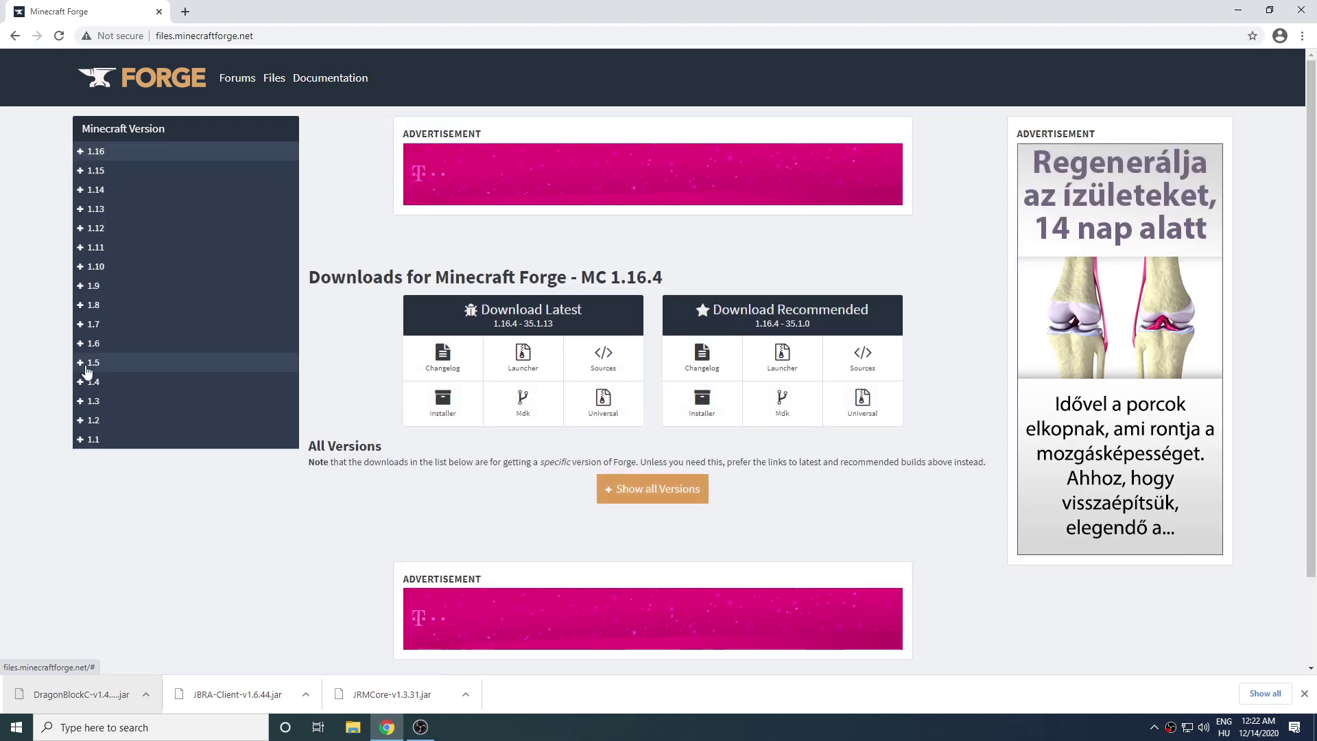
left_click(106, 326)
left_click(89, 358)
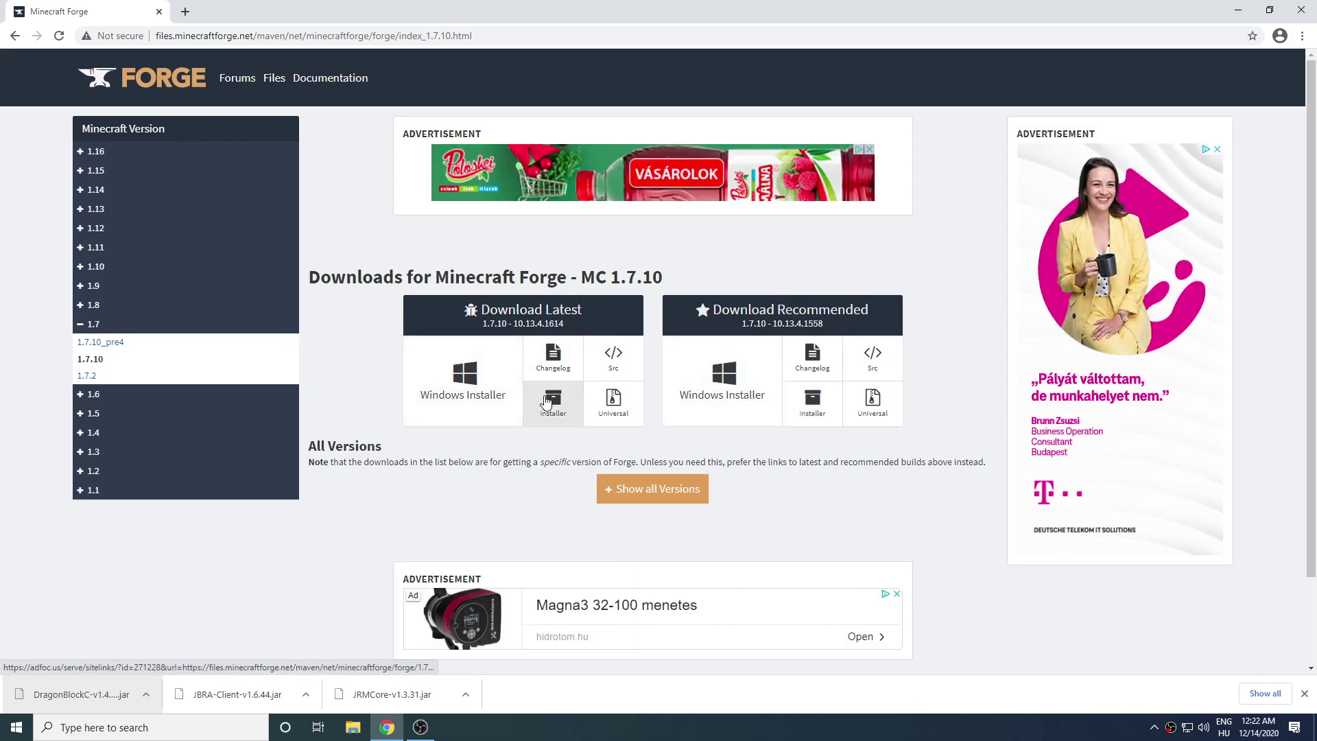
left_click(722, 397)
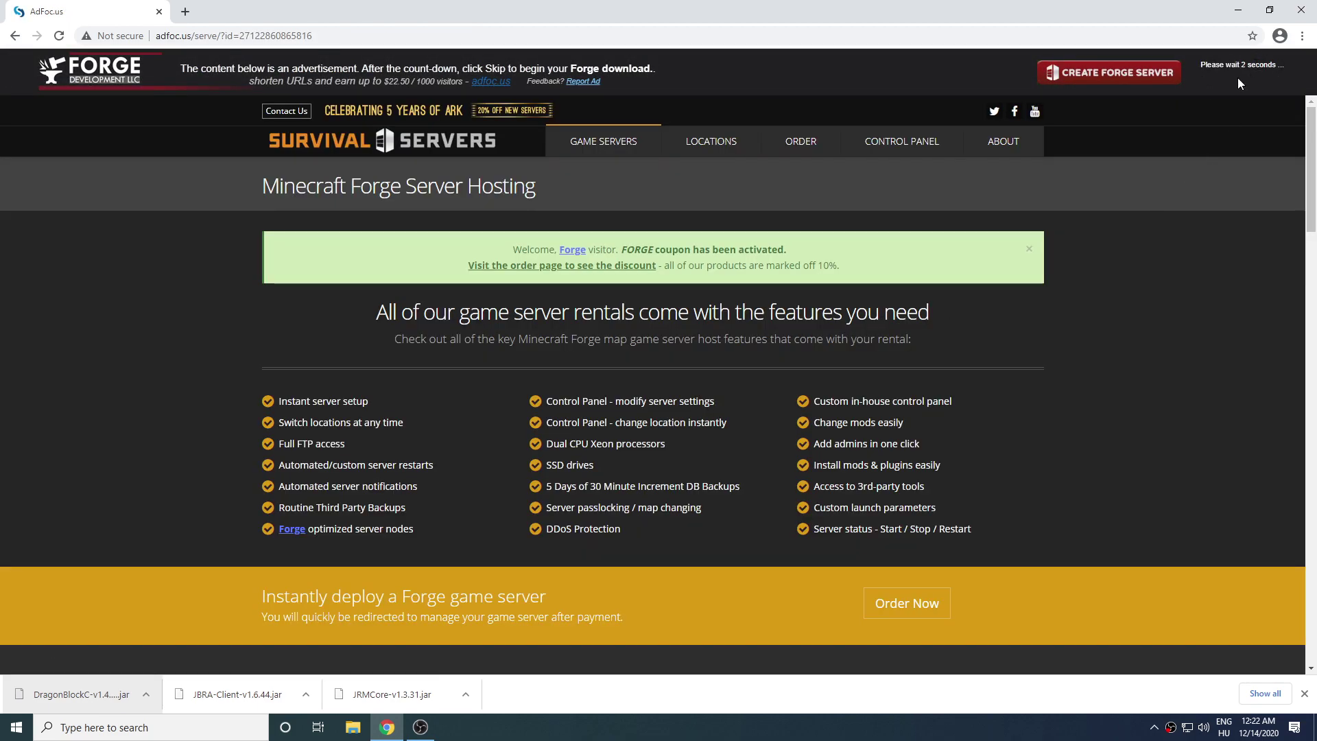
left_click(1237, 77)
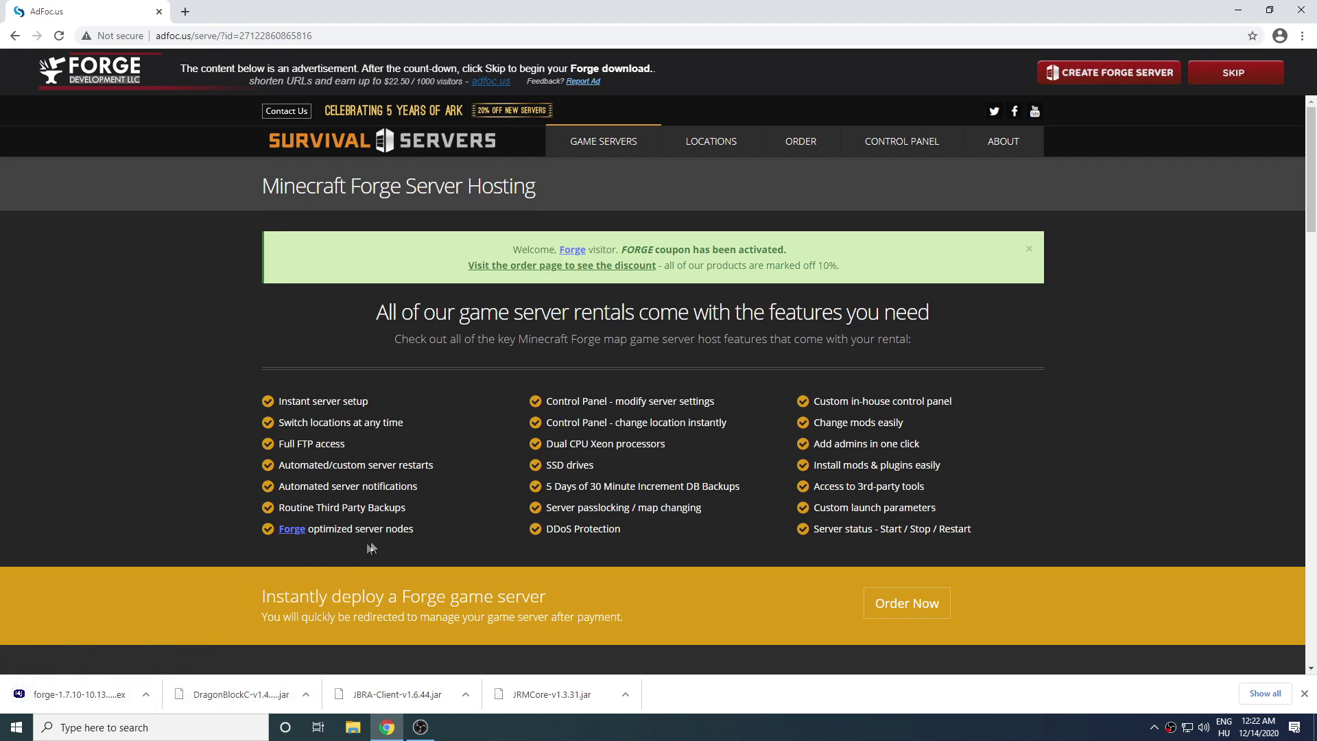
Step: Go to minecraft.net and open its en-us/download page
left_click(513, 31)
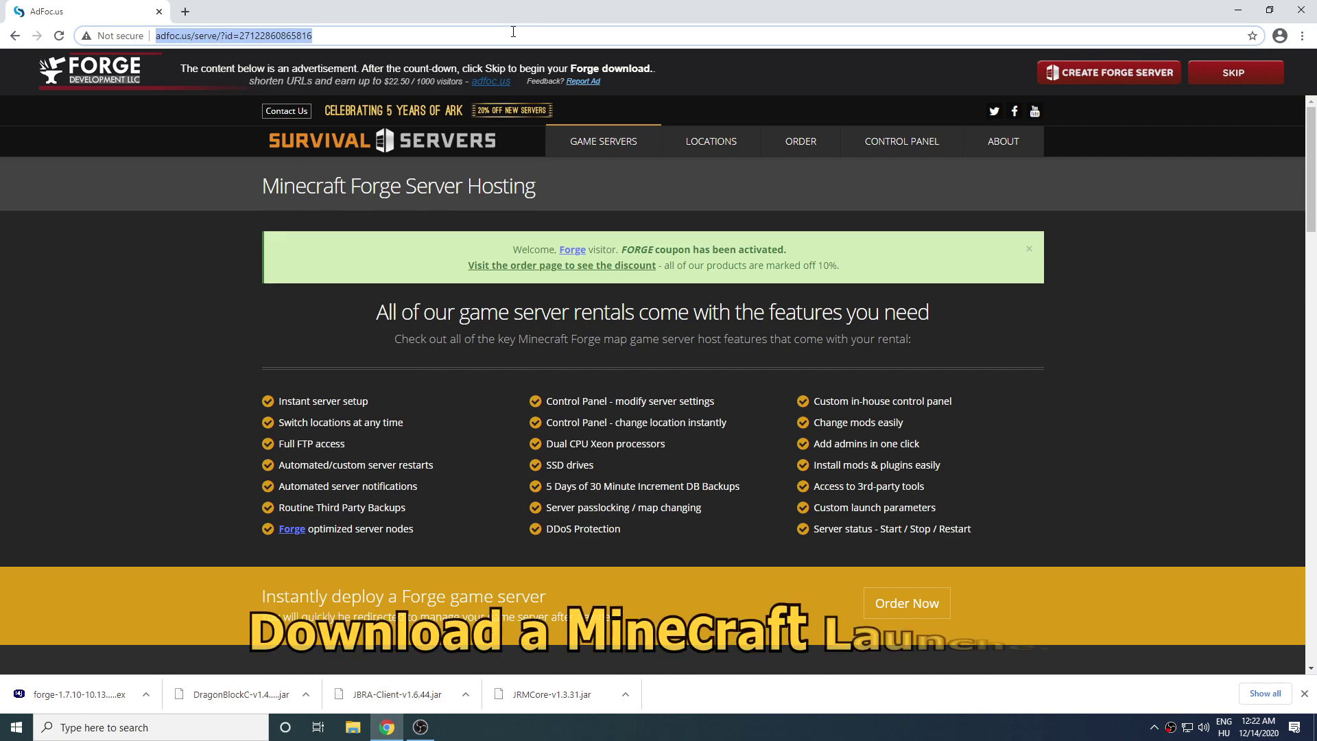
type("minecraft.net")
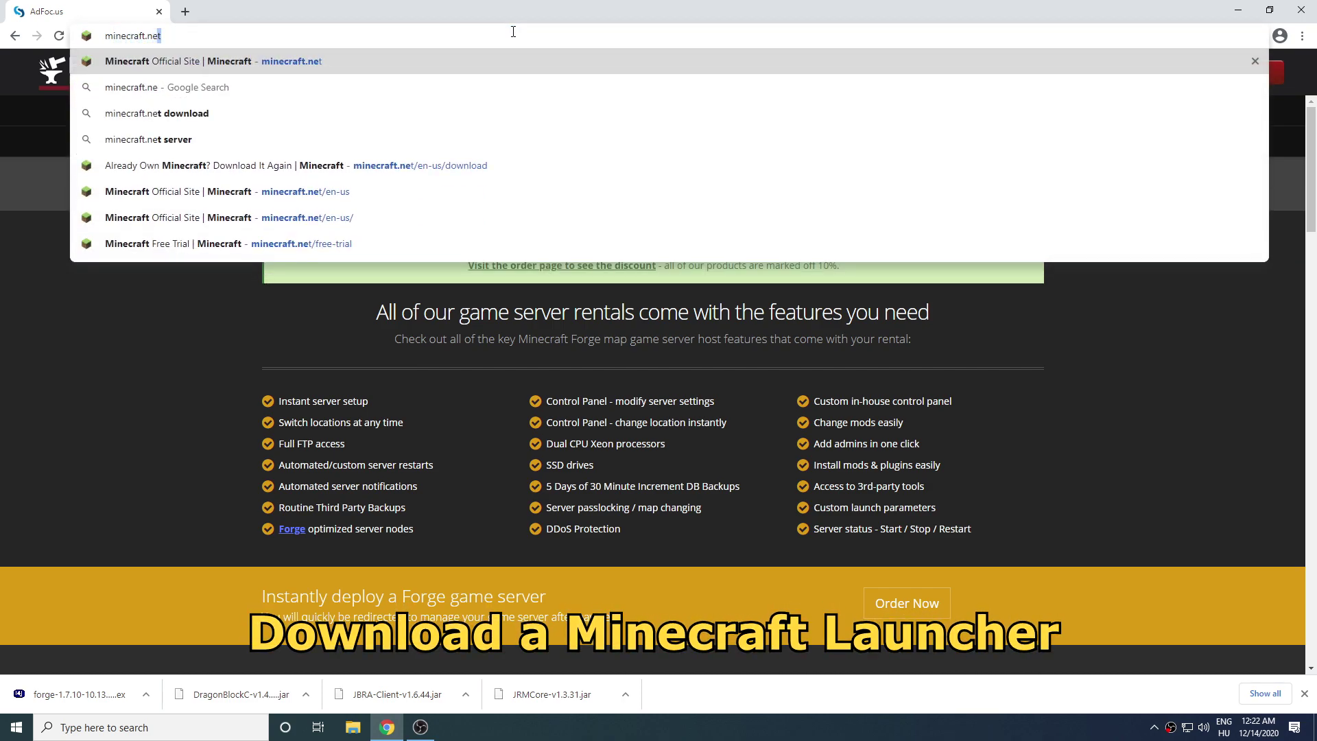
key("Return")
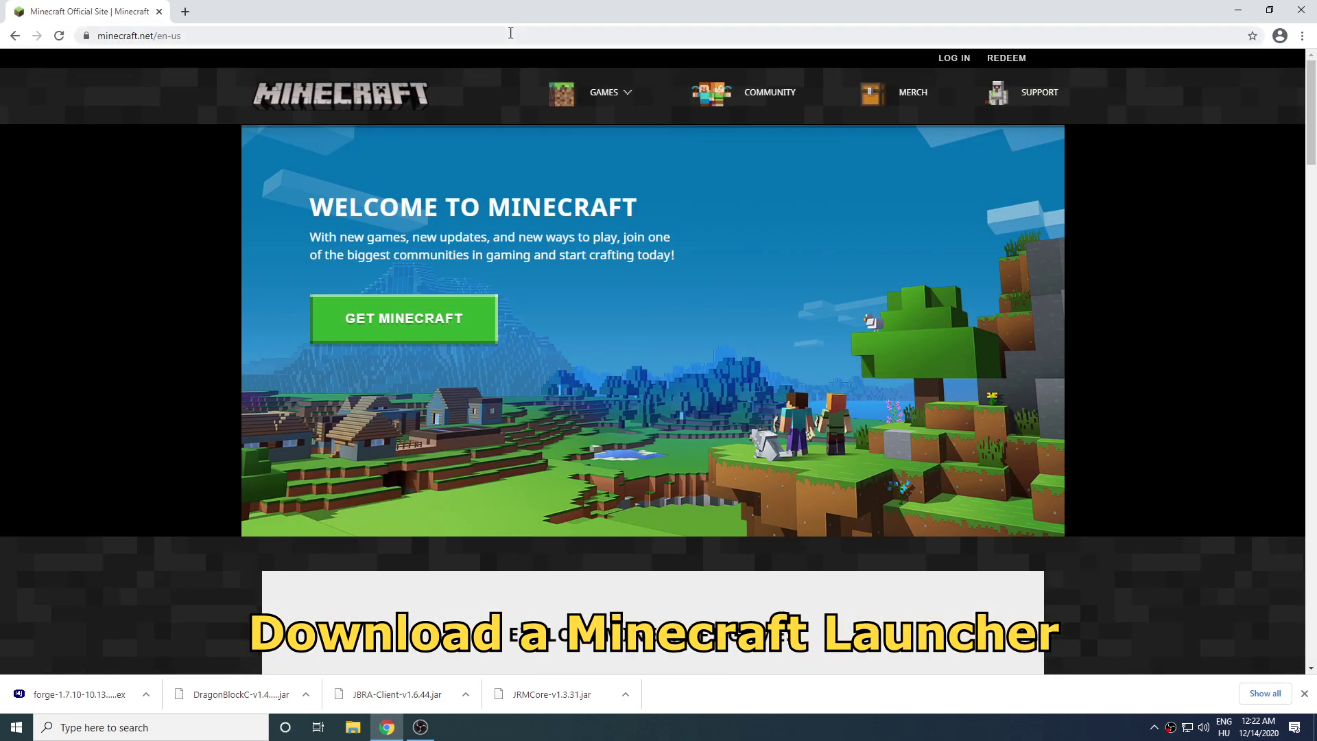
double_click(408, 35)
type("/download")
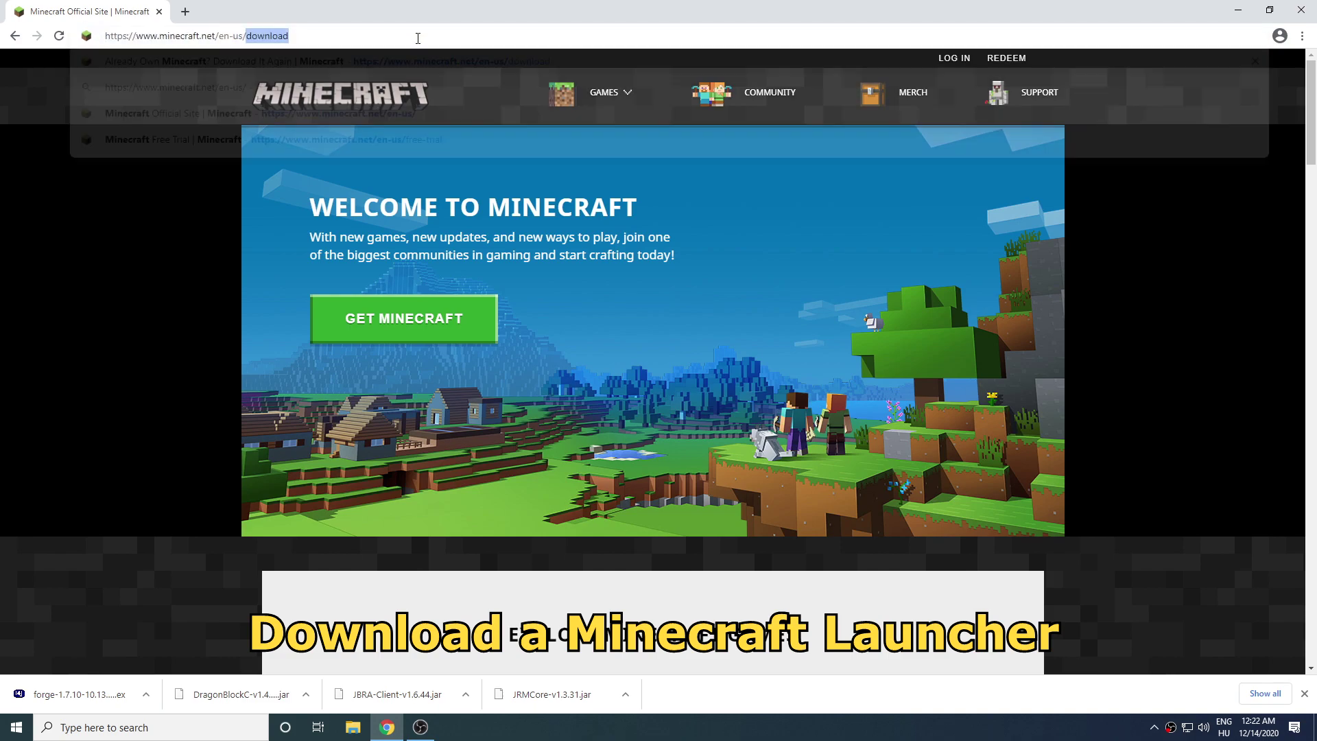
key("Return")
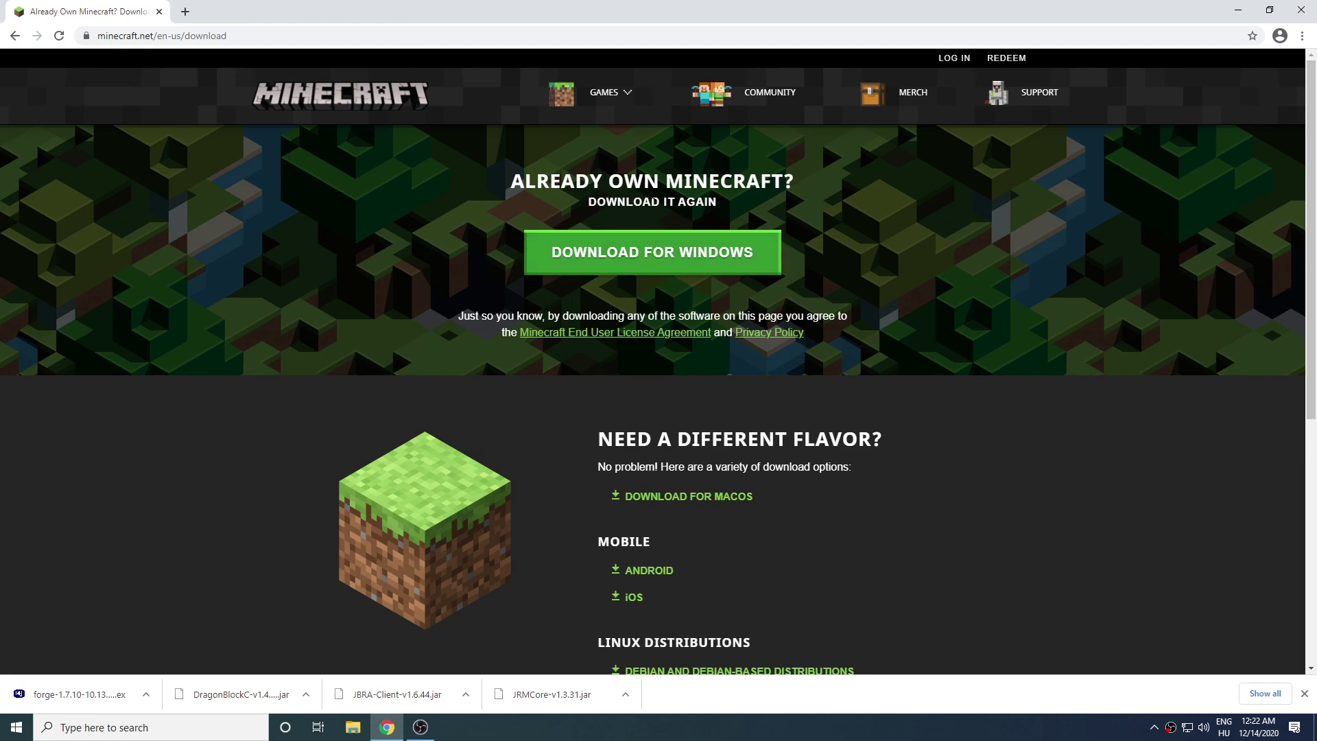
Step: Download the Minecraft launcher installer for Windows and show the downloaded file in its folder
left_click(649, 255)
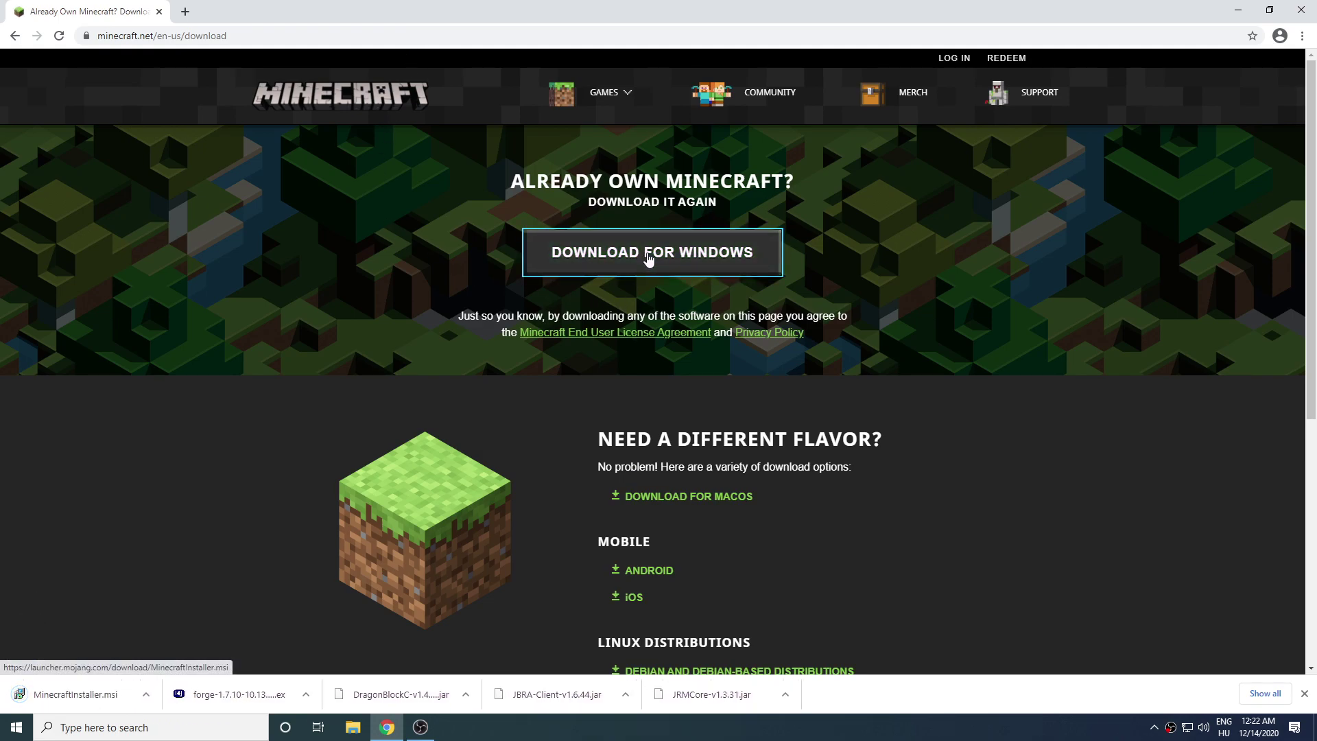
left_click(148, 695)
left_click(172, 649)
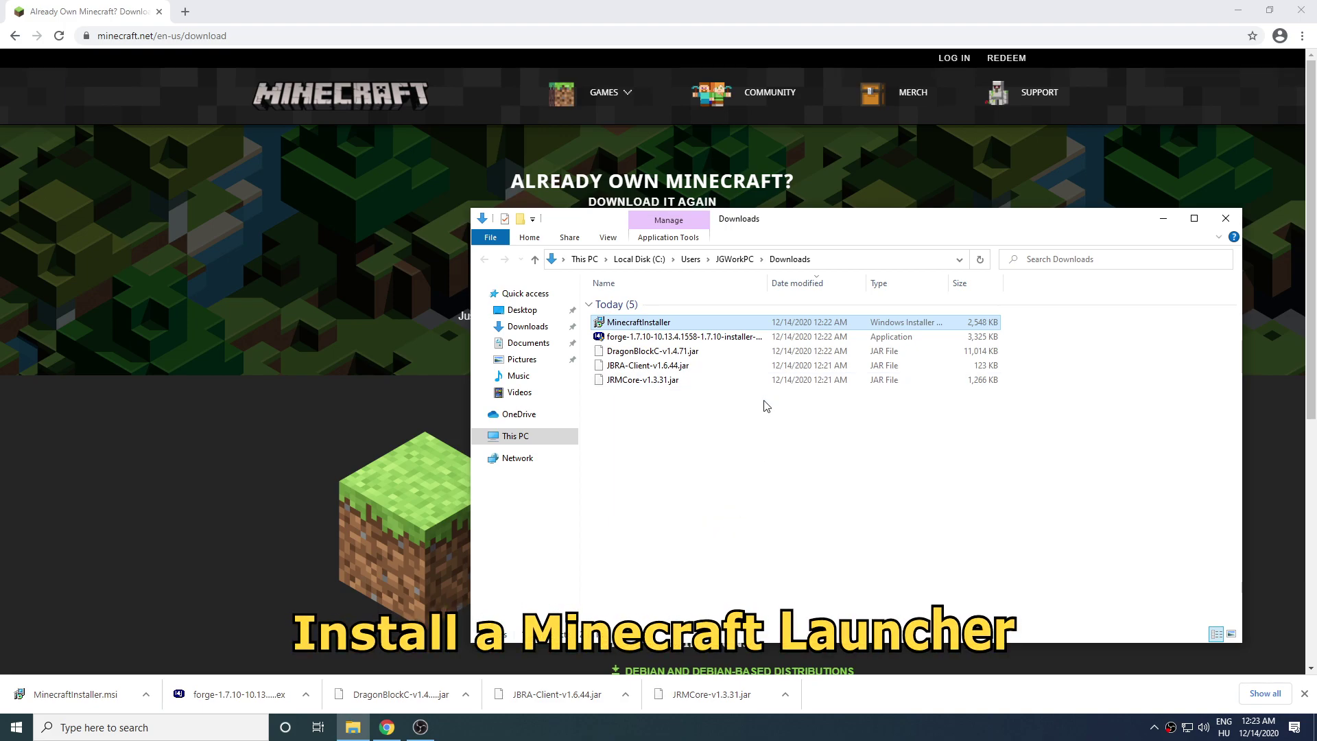
Step: Run MinecraftInstaller, install the Minecraft Launcher through its setup wizard, and finish with Minecraft set to start after closing
key("Return")
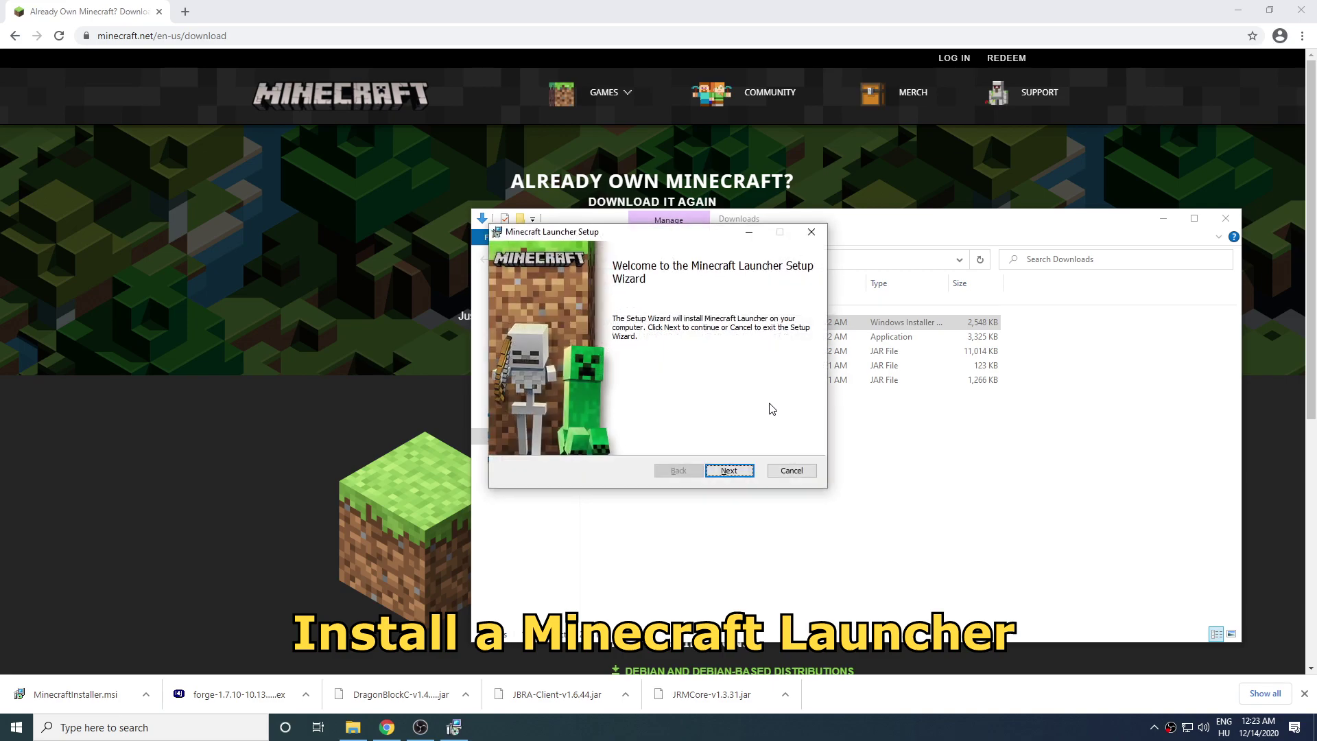
left_click(729, 471)
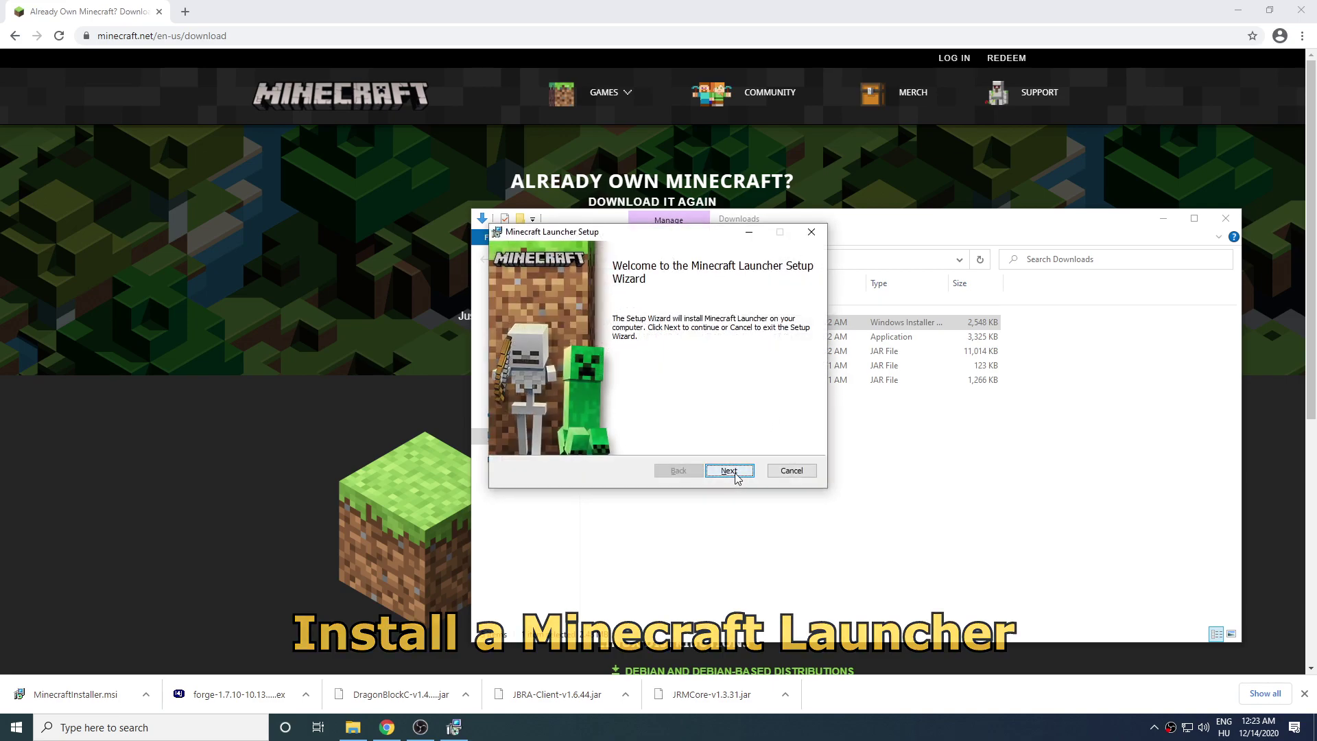
left_click(729, 471)
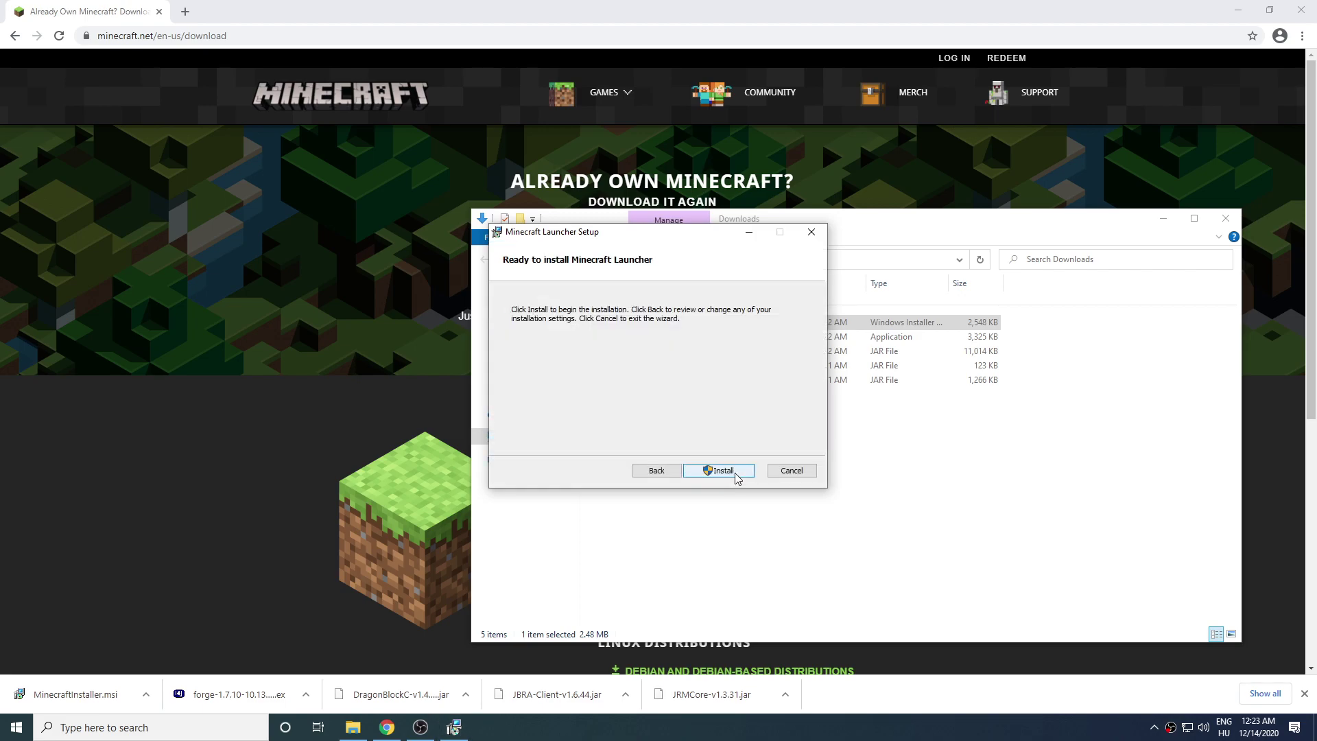
left_click(734, 473)
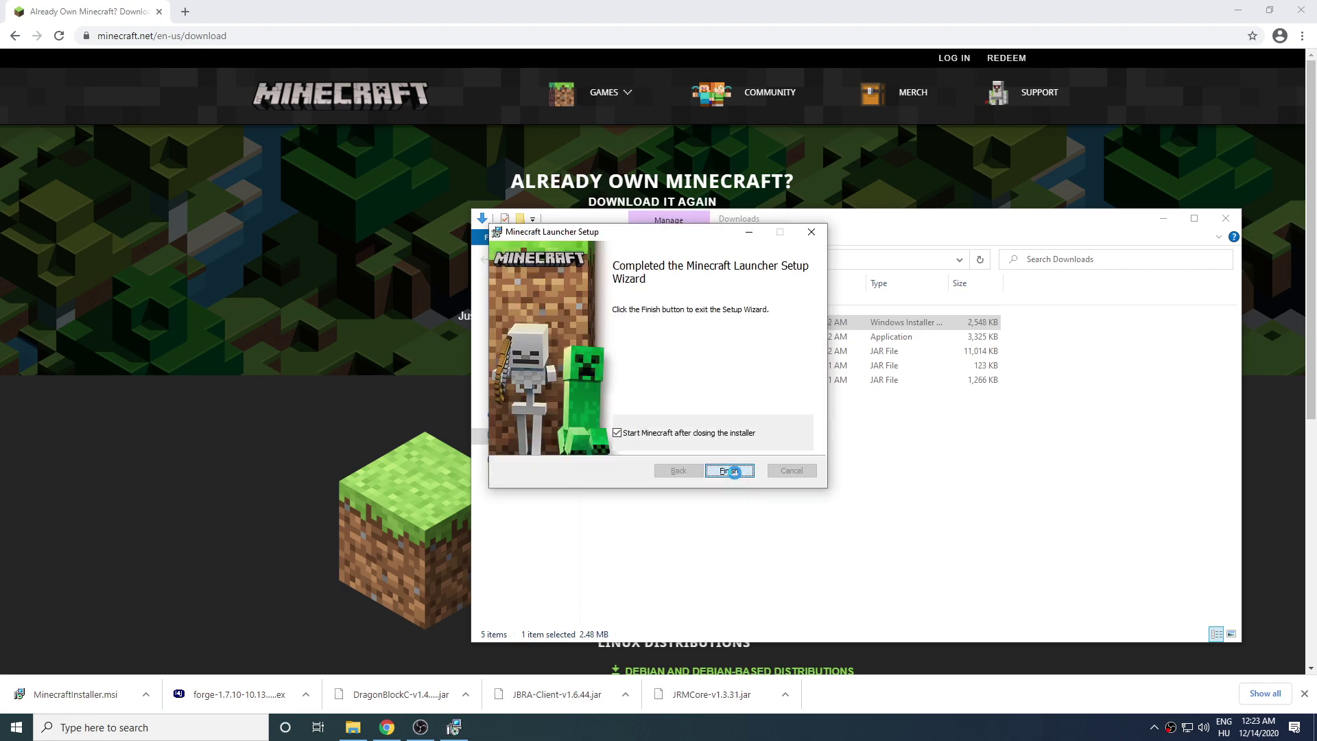
left_click(732, 471)
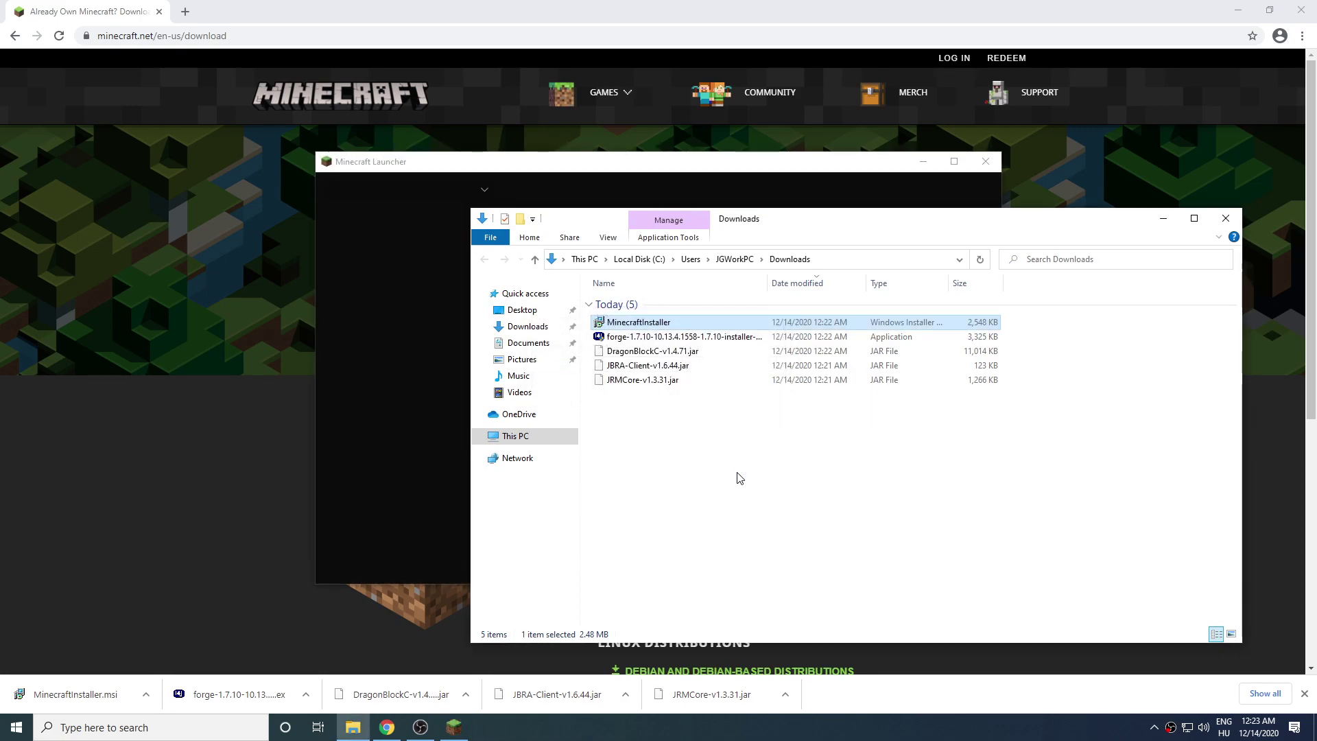
Step: Log in to the Minecraft Launcher with the Mojang account
left_click(385, 340)
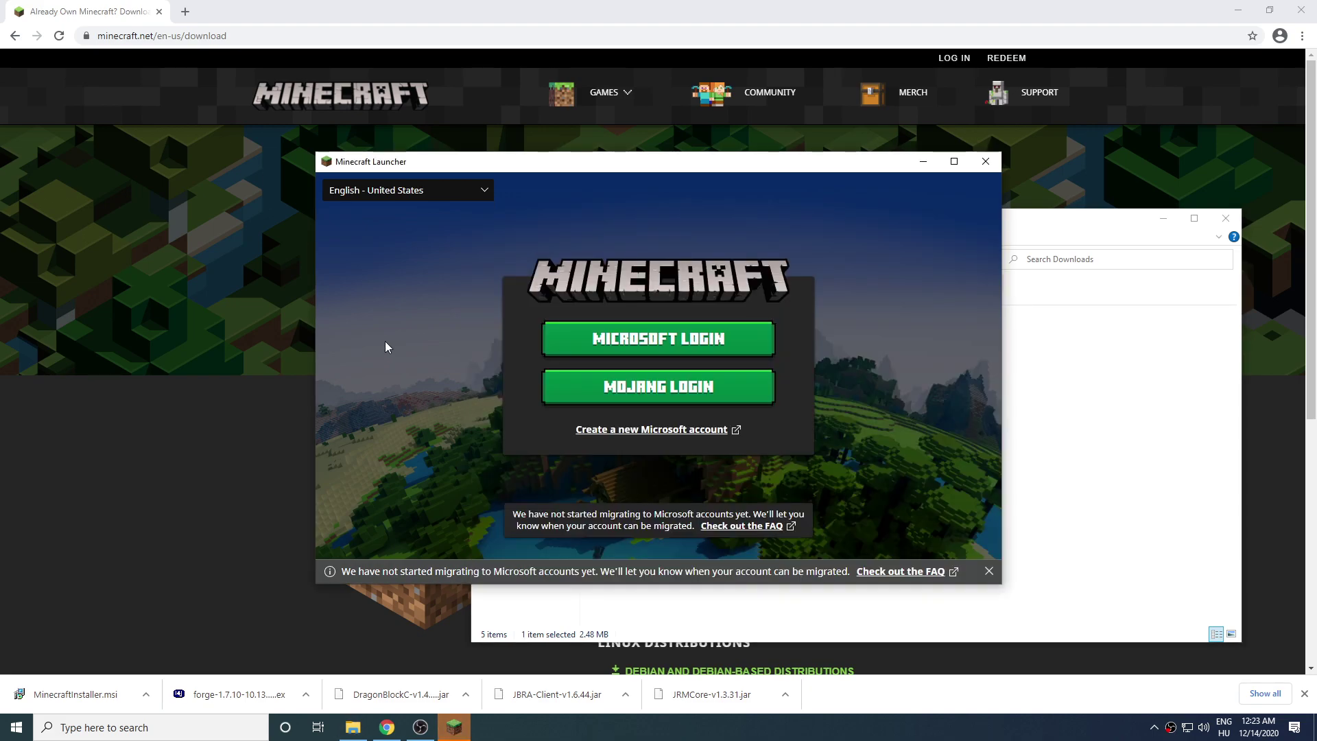
left_click(673, 407)
left_click(745, 513)
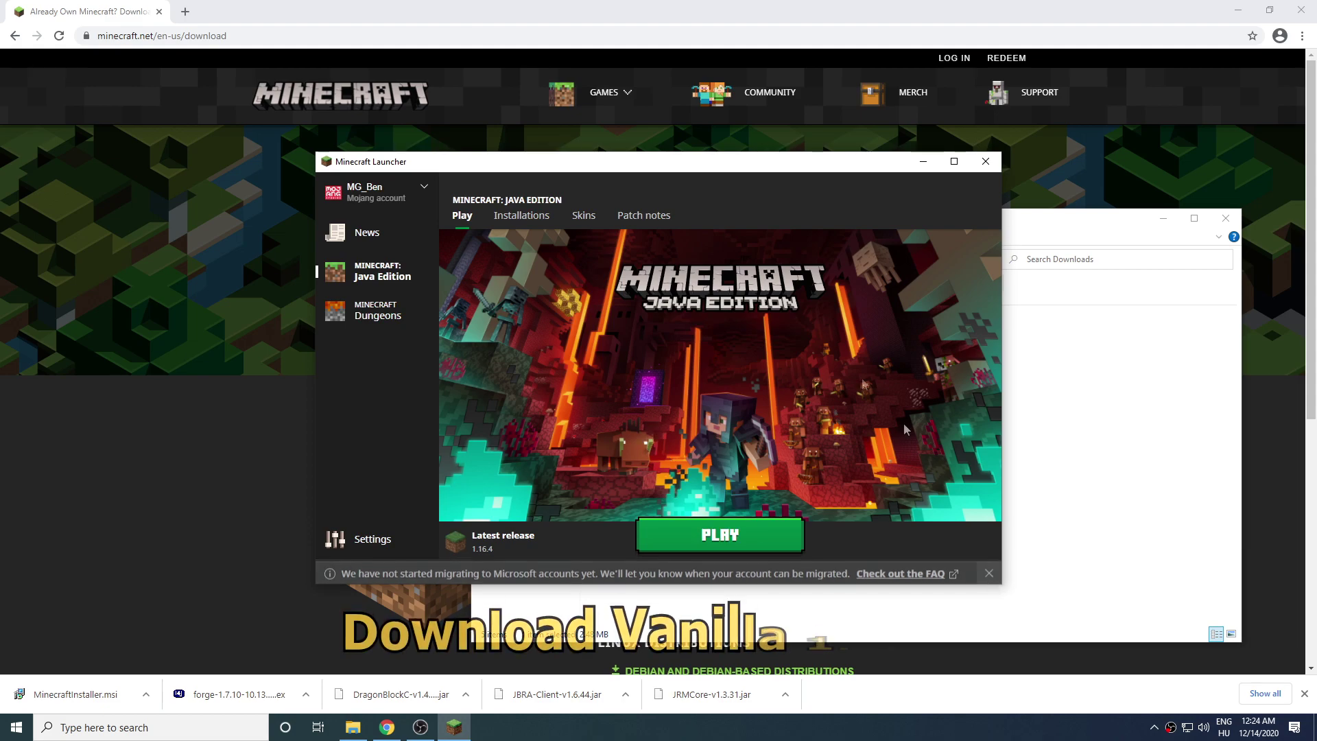
Step: Create a new unnamed Java Edition installation using version release 1.7.10
left_click(521, 215)
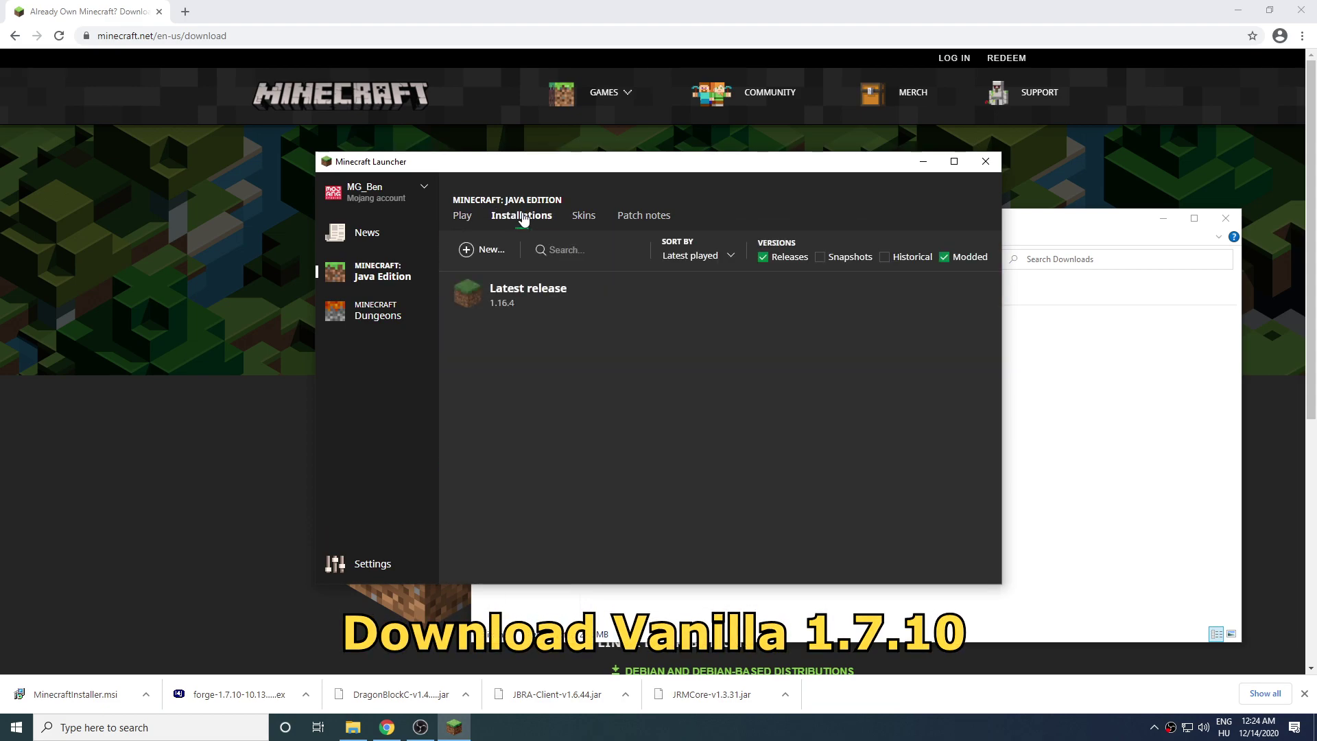
left_click(479, 256)
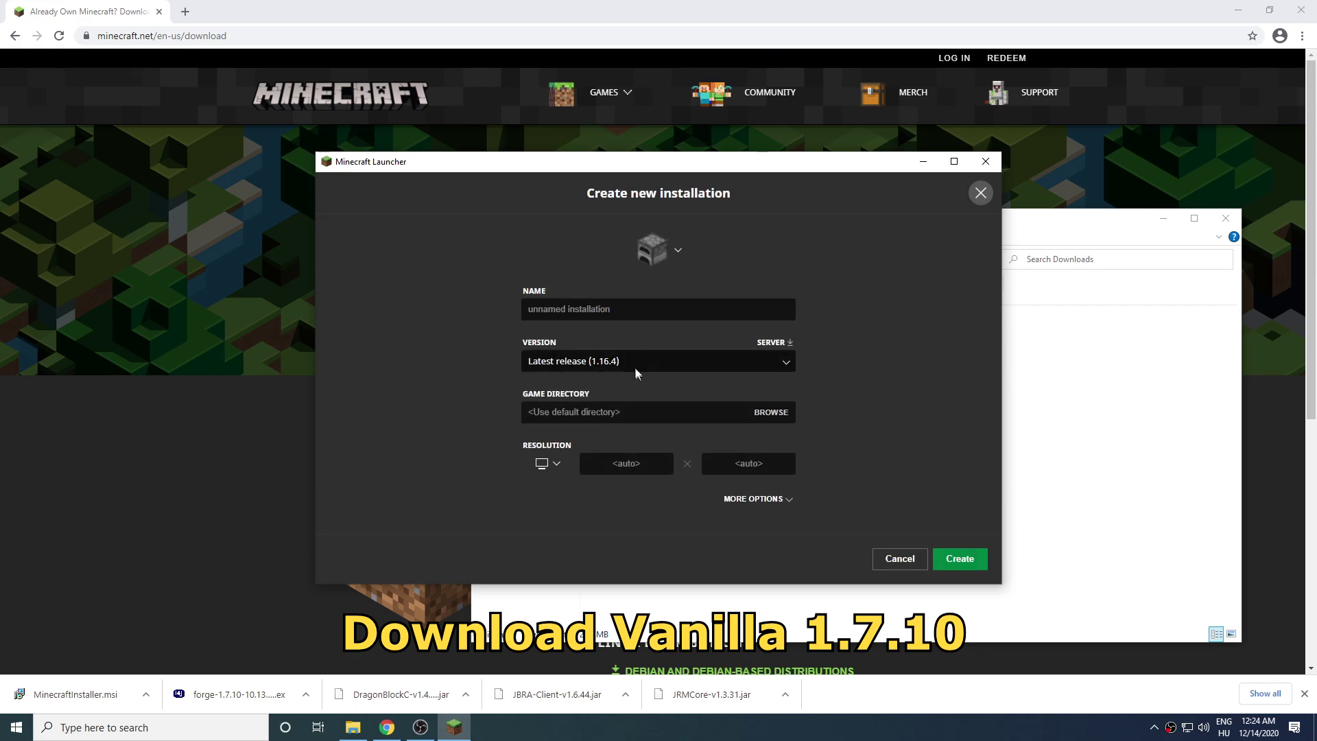
left_click(618, 359)
scroll(607, 405, "down", 4)
scroll(607, 405, "down", 8)
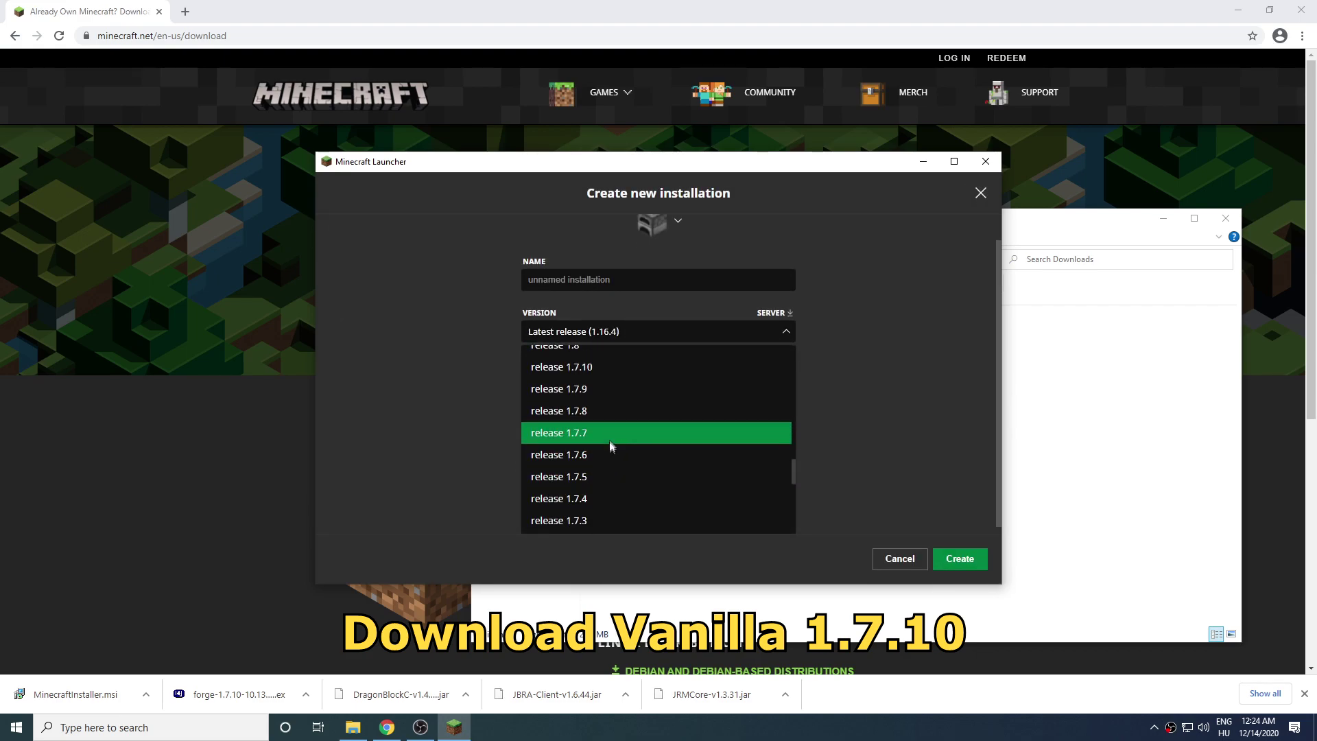
left_click(594, 369)
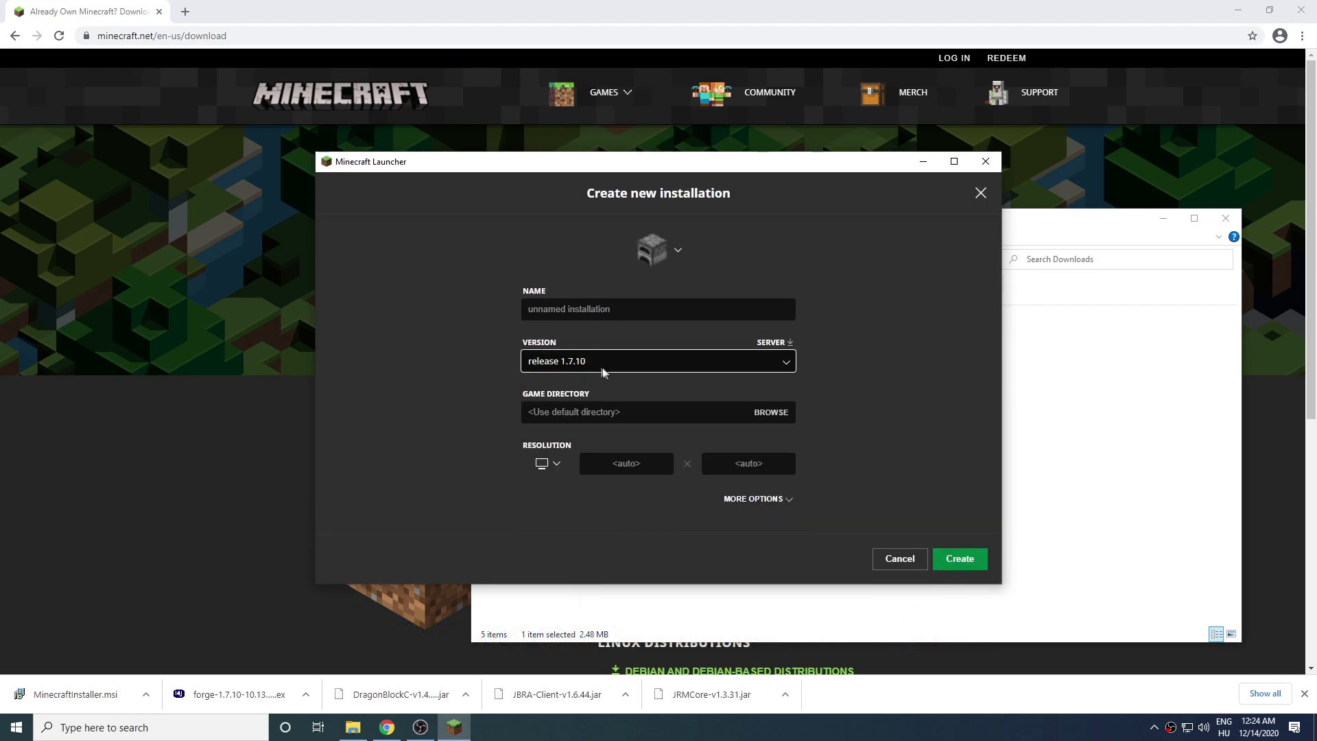
left_click(960, 555)
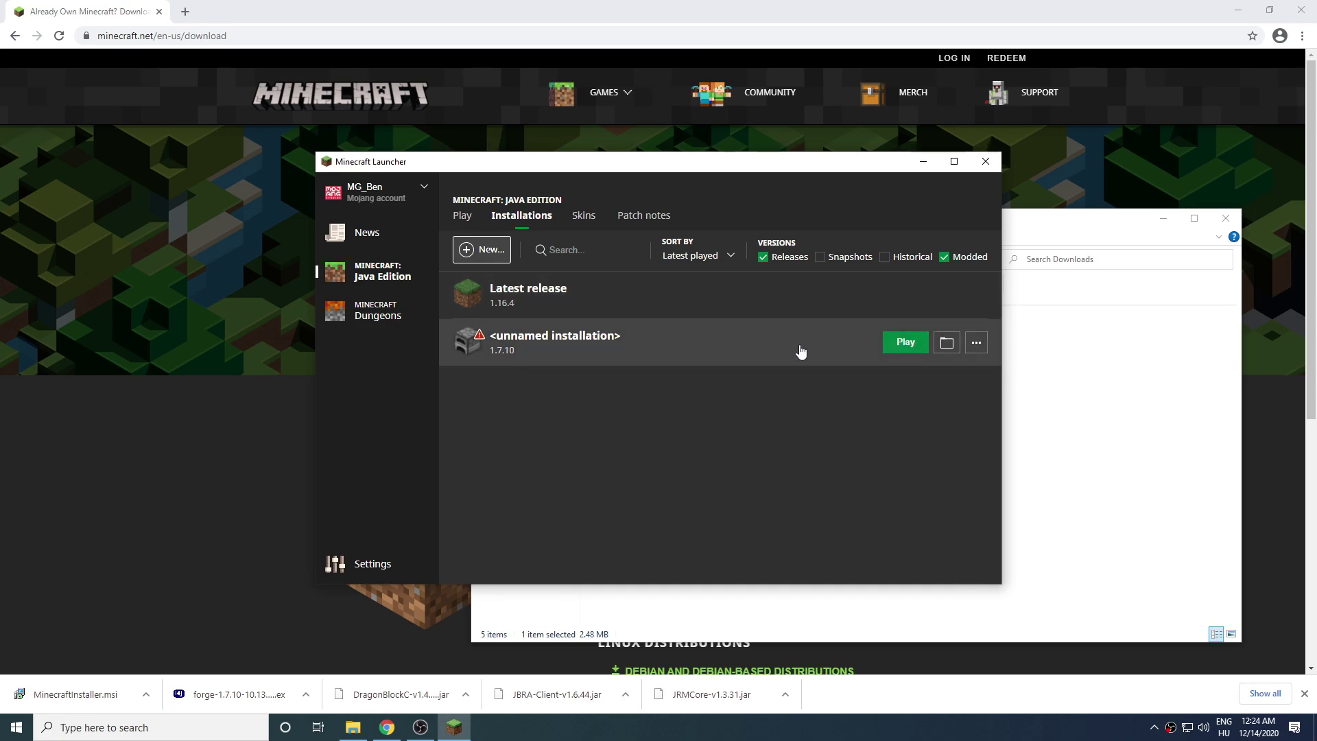
Step: Play the 1.7.10 installation despite the player safety notice, and quit the game from its title screen
left_click(891, 345)
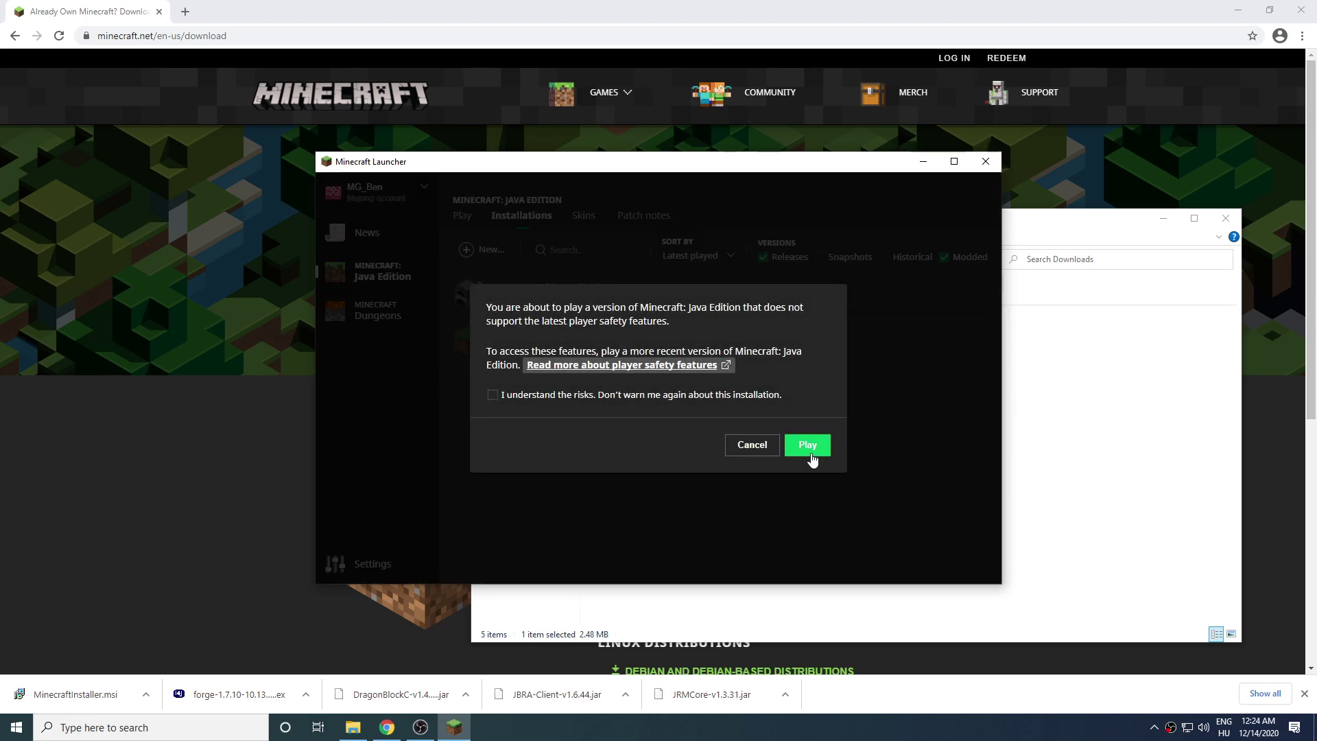
left_click(812, 458)
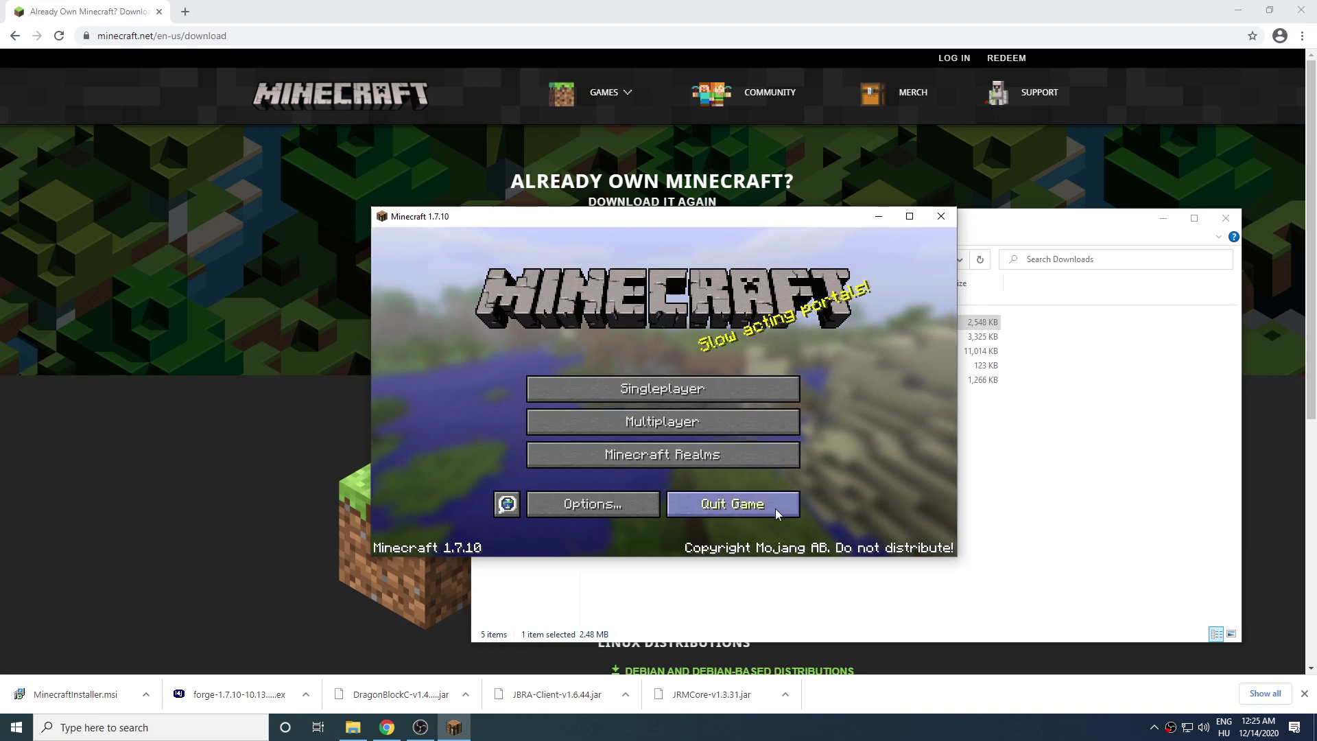
left_click(755, 504)
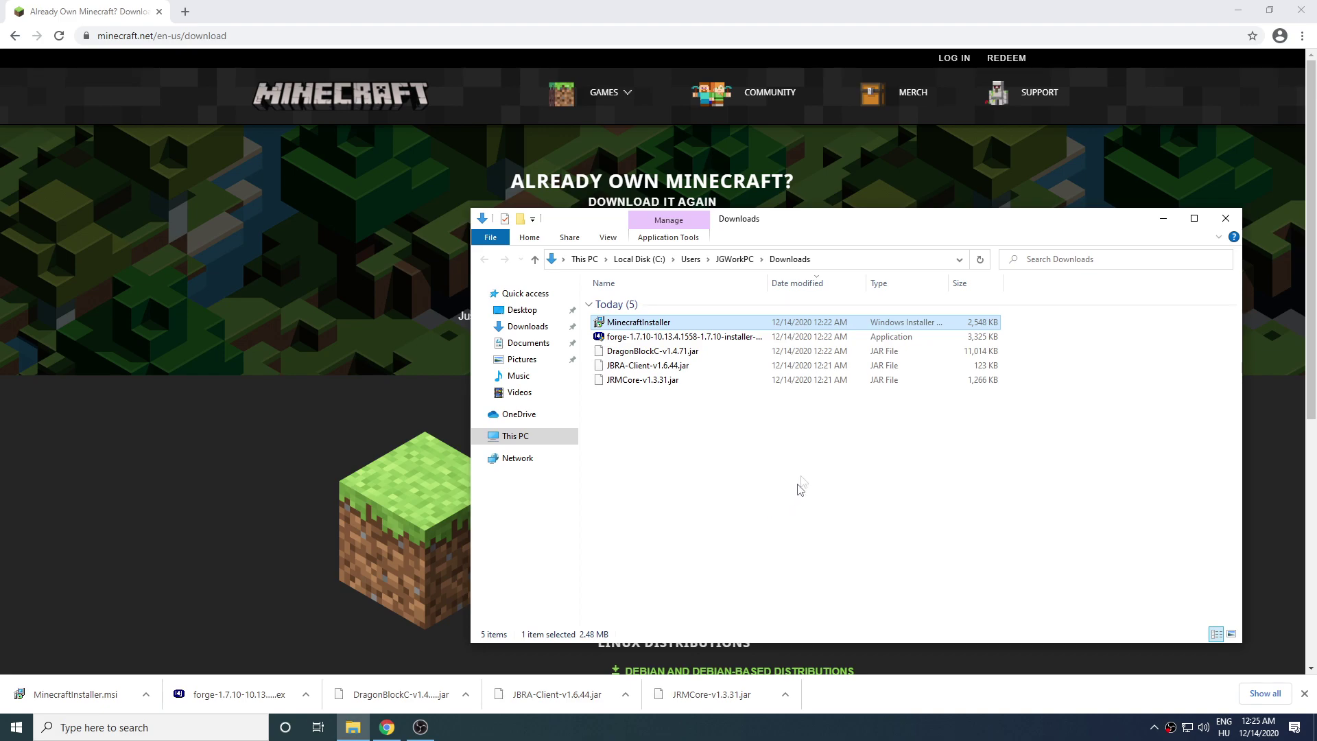
Step: Try to run the forge-1.7.10 installer from Downloads and accept the Java requirement notice to reach the Java download page
left_click(700, 340)
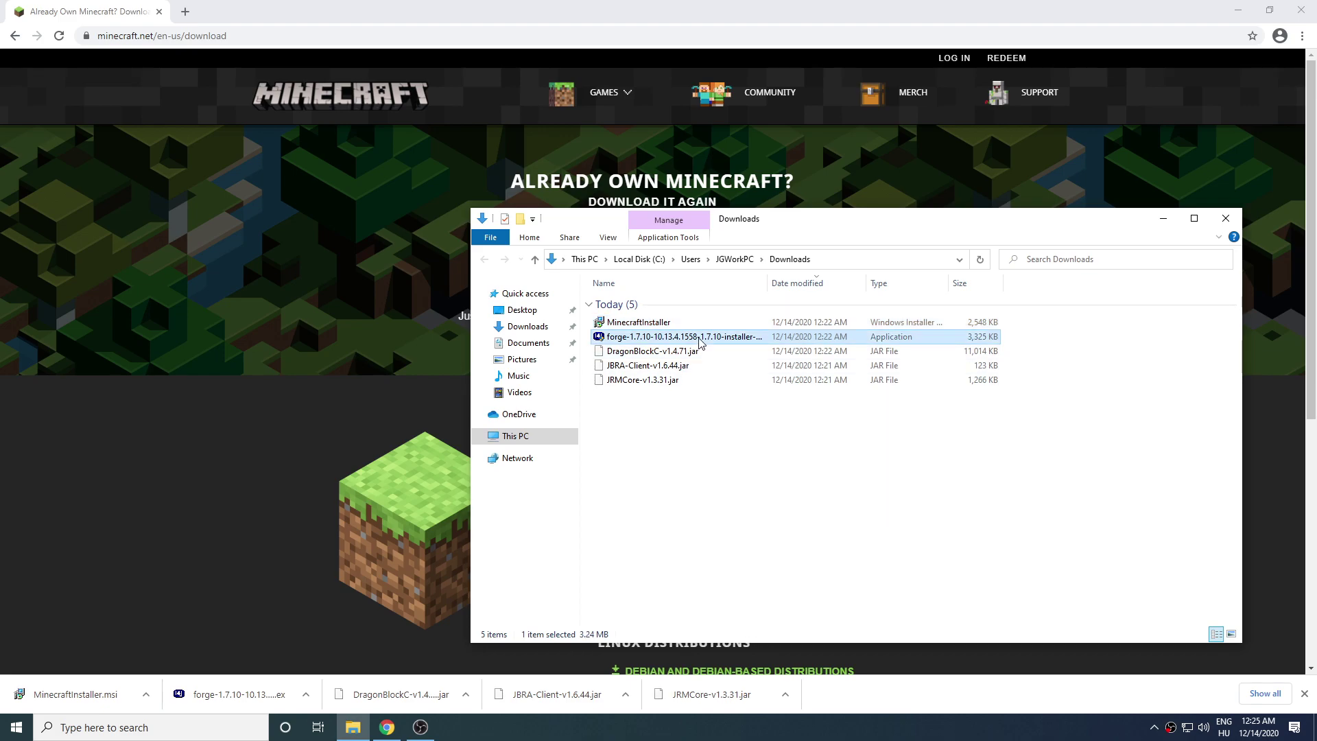
double_click(700, 338)
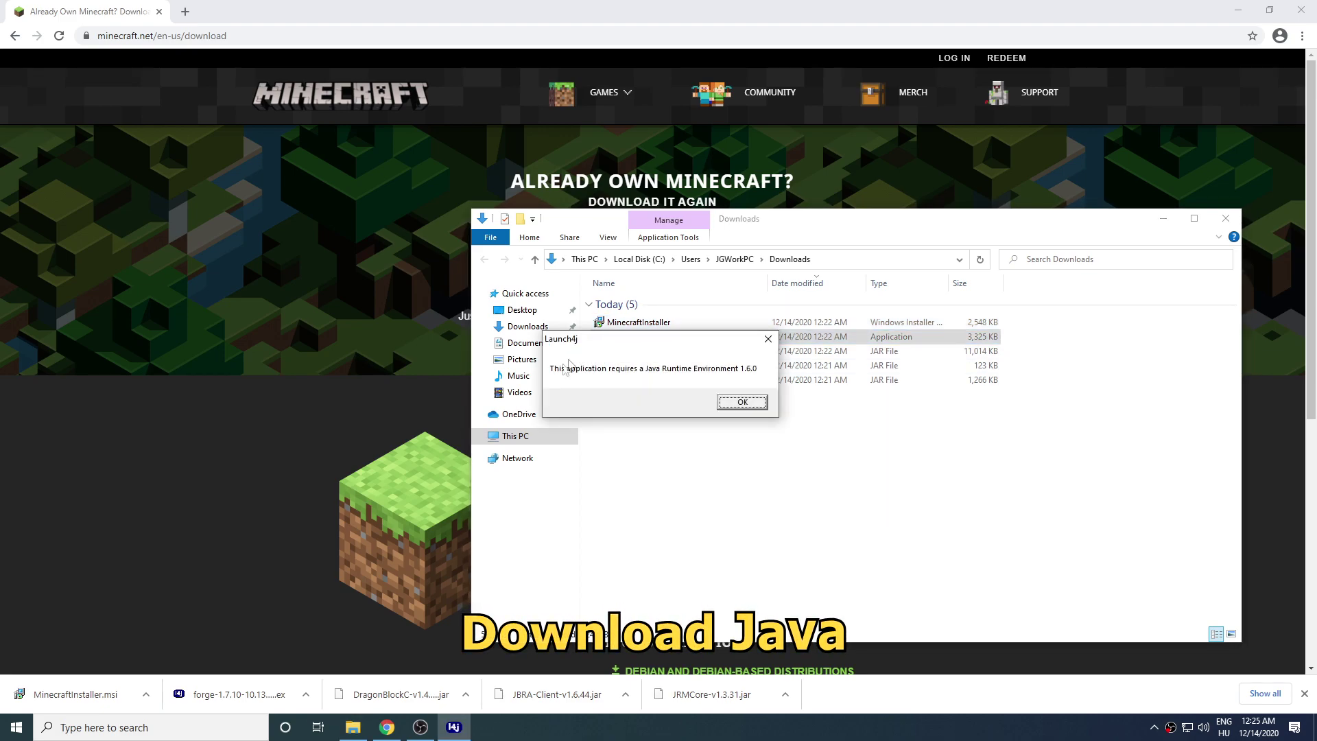
left_click(741, 402)
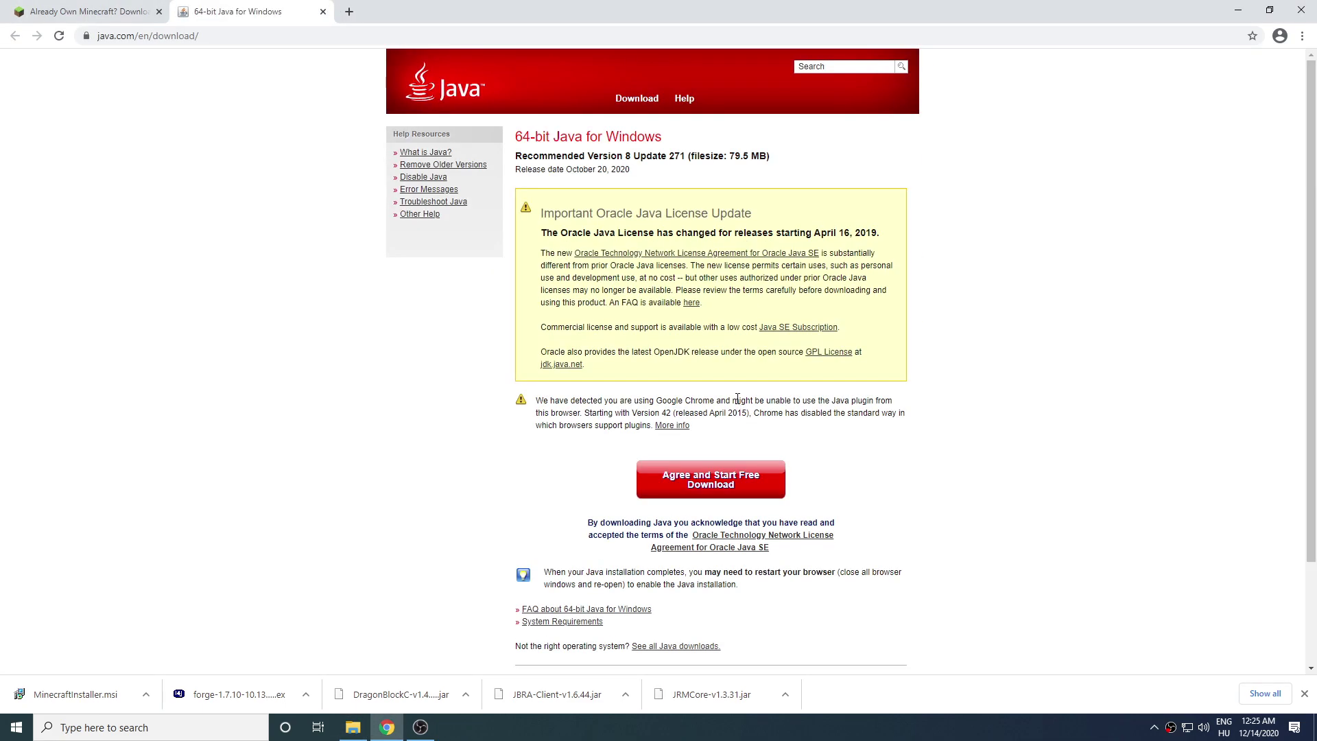
Step: Download 64-bit Java for Windows, run the jre-8u271 installer, install Java and close the setup
left_click(707, 487)
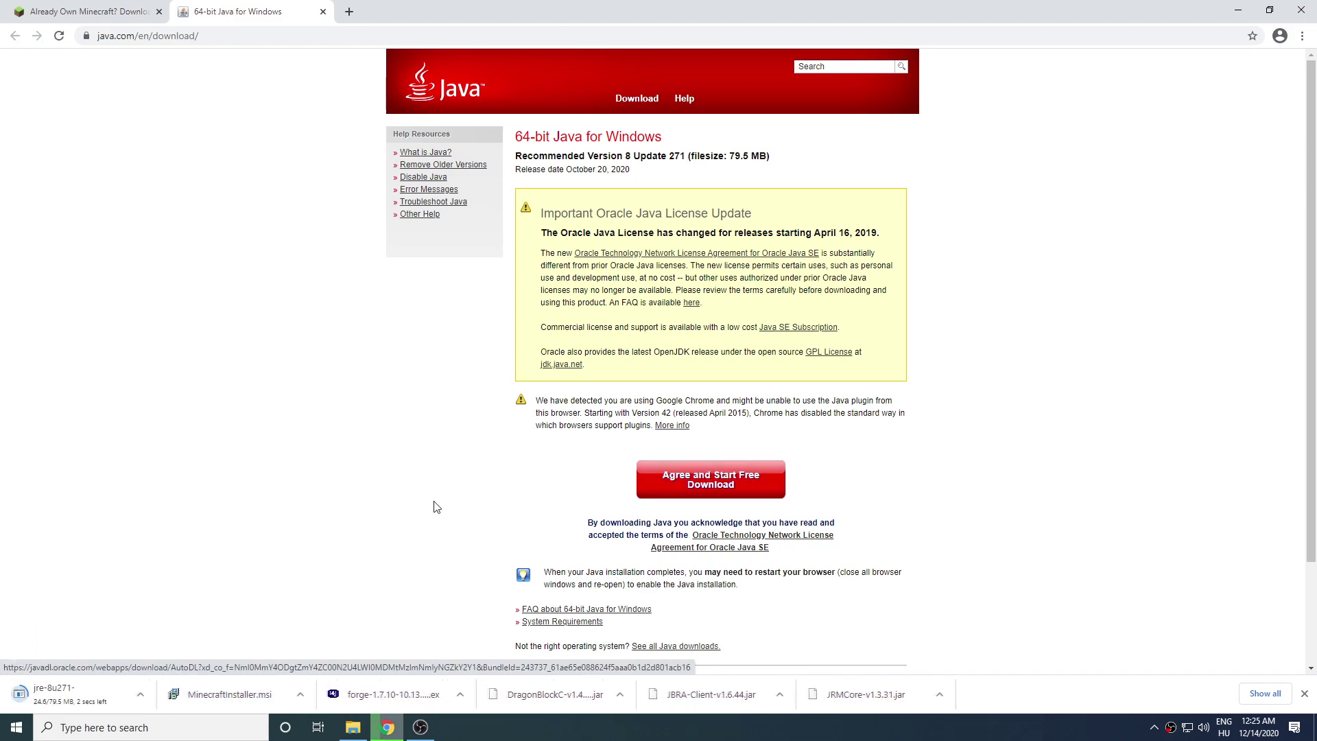
left_click(56, 698)
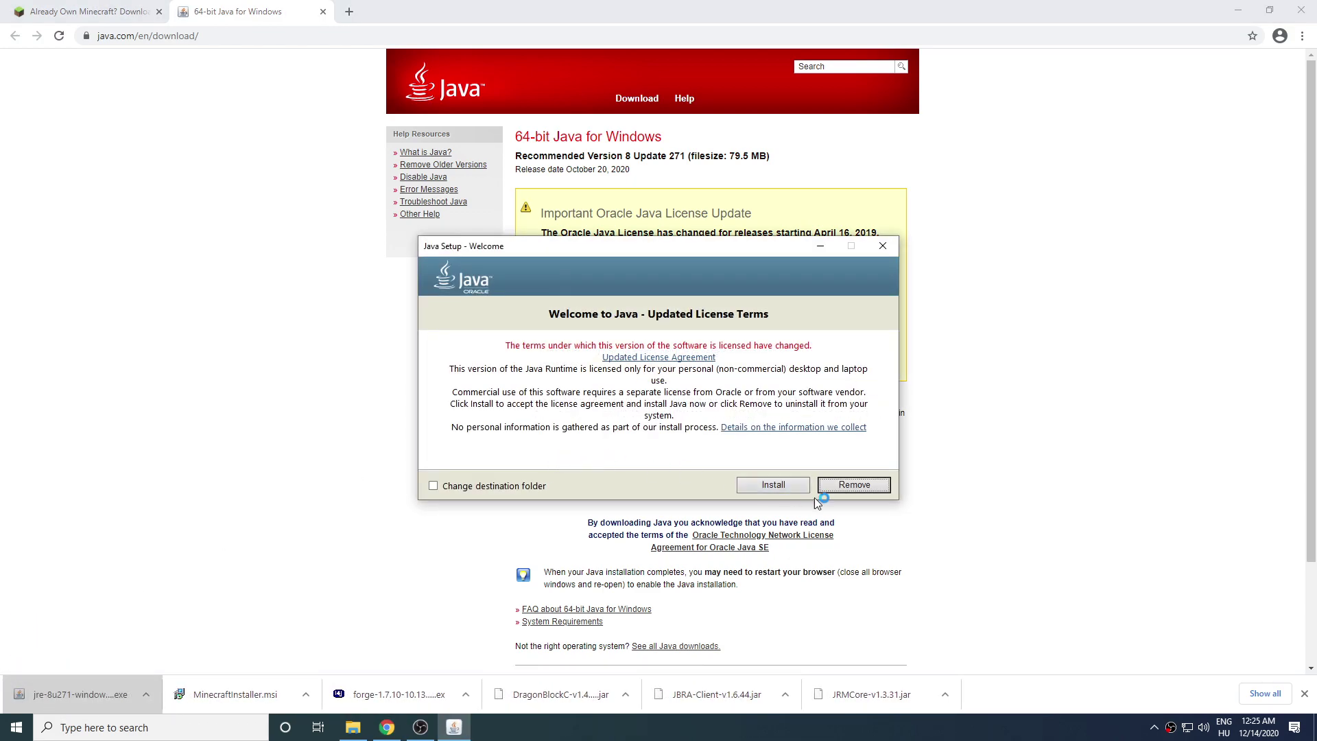
left_click(794, 488)
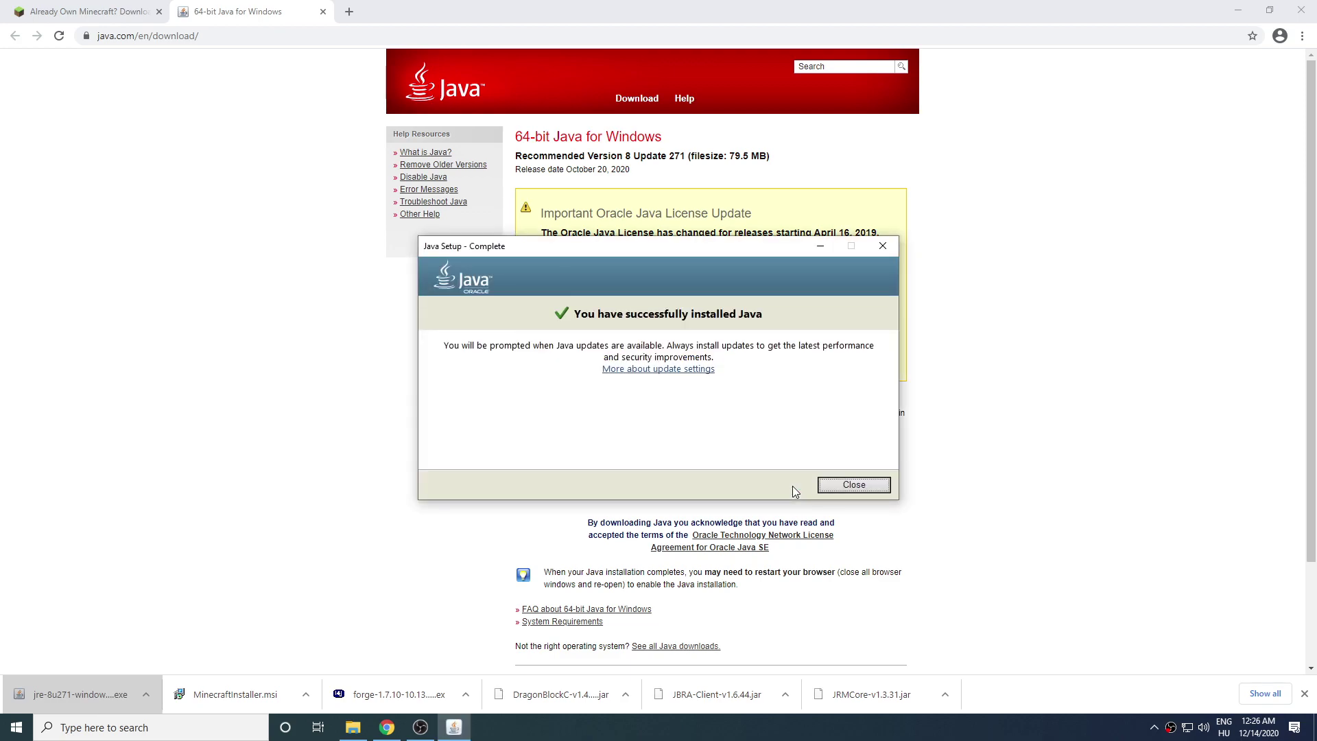
left_click(827, 488)
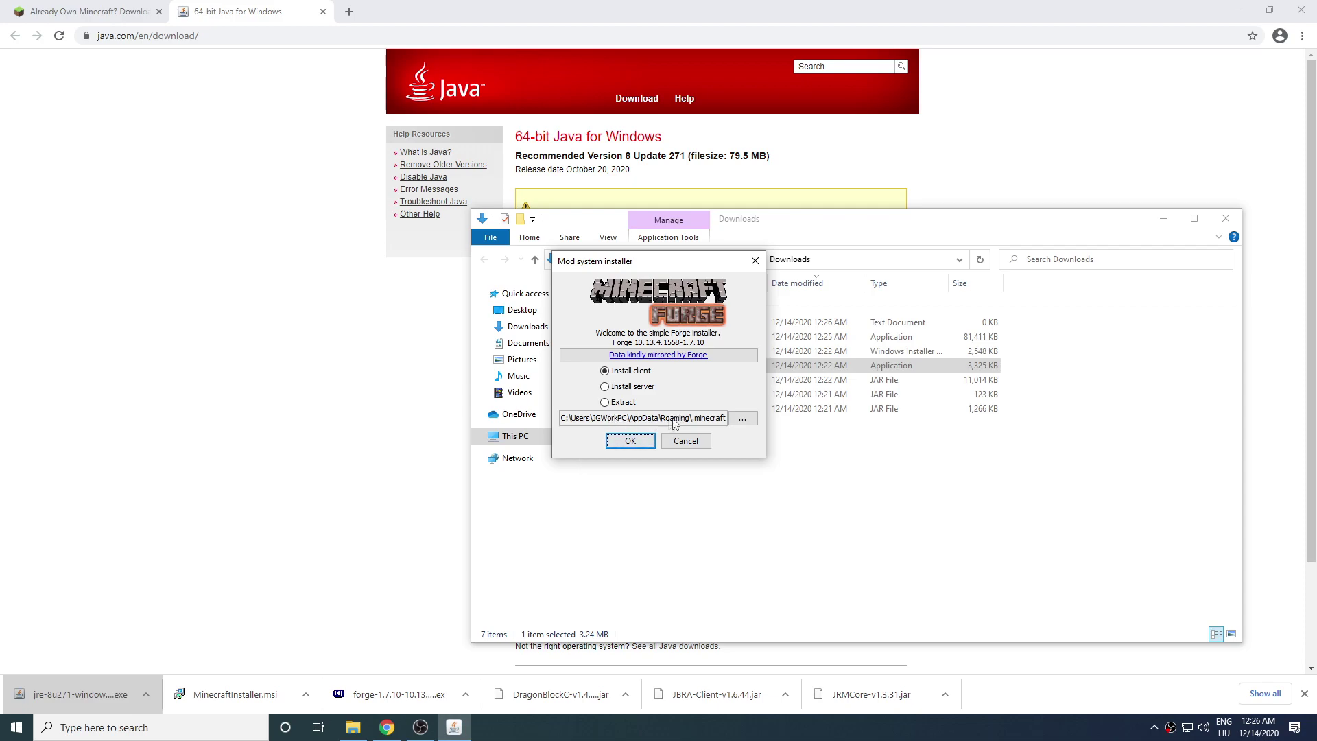
Step: Check the Forge installer's target folder, keep the default .minecraft path, and install the Forge 1.7.10 client
left_click(741, 419)
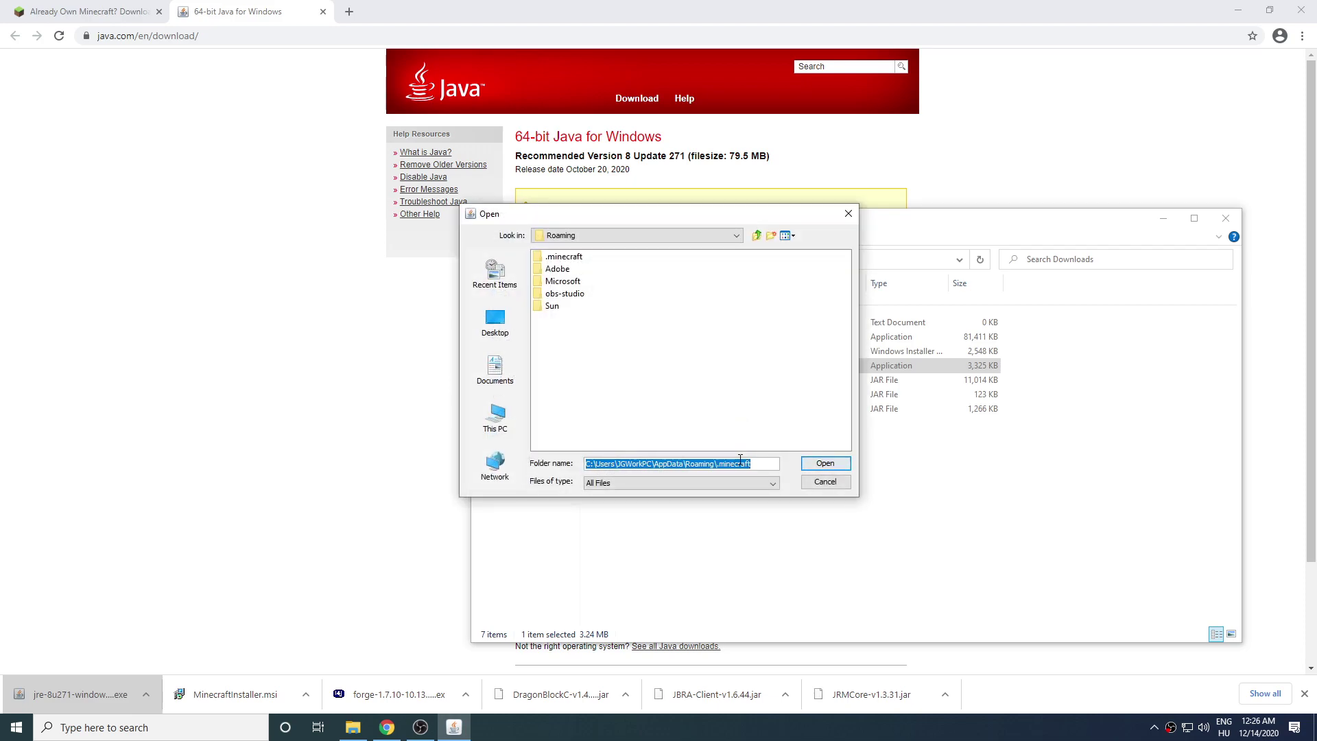
left_click(825, 481)
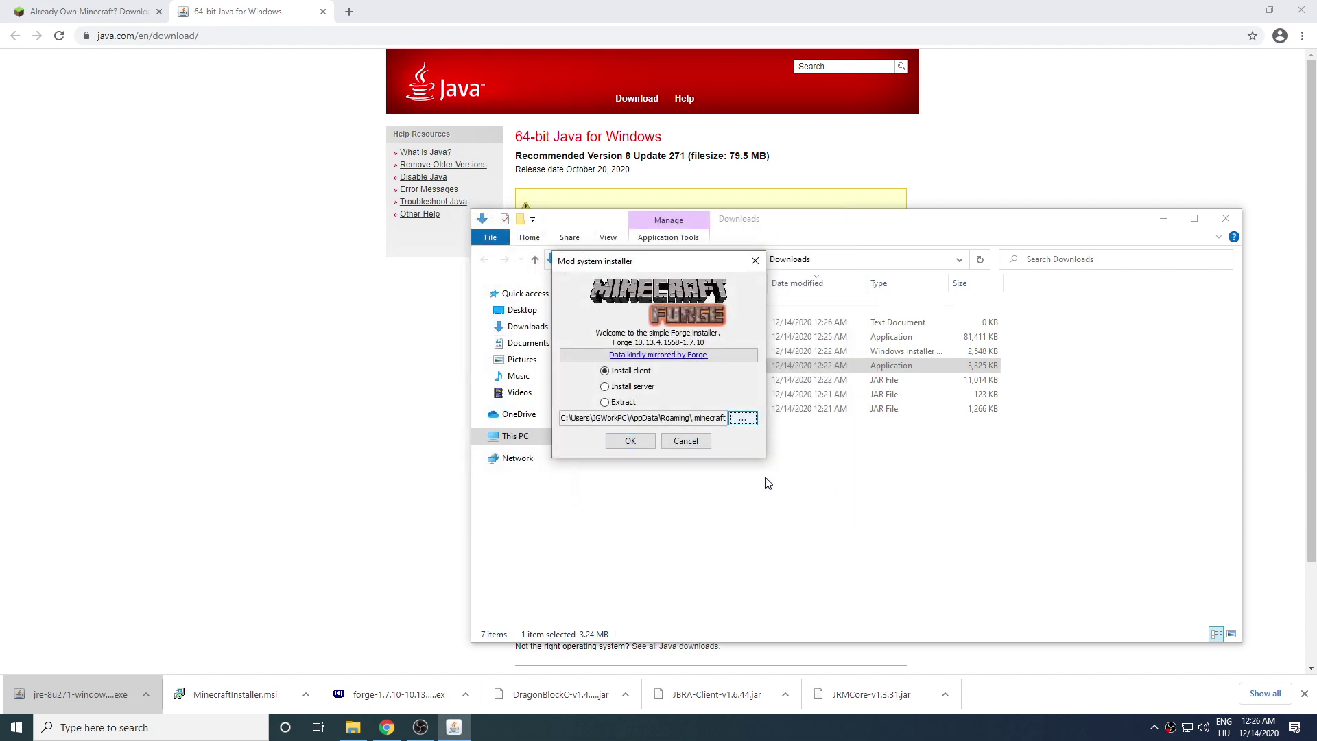
left_click(630, 441)
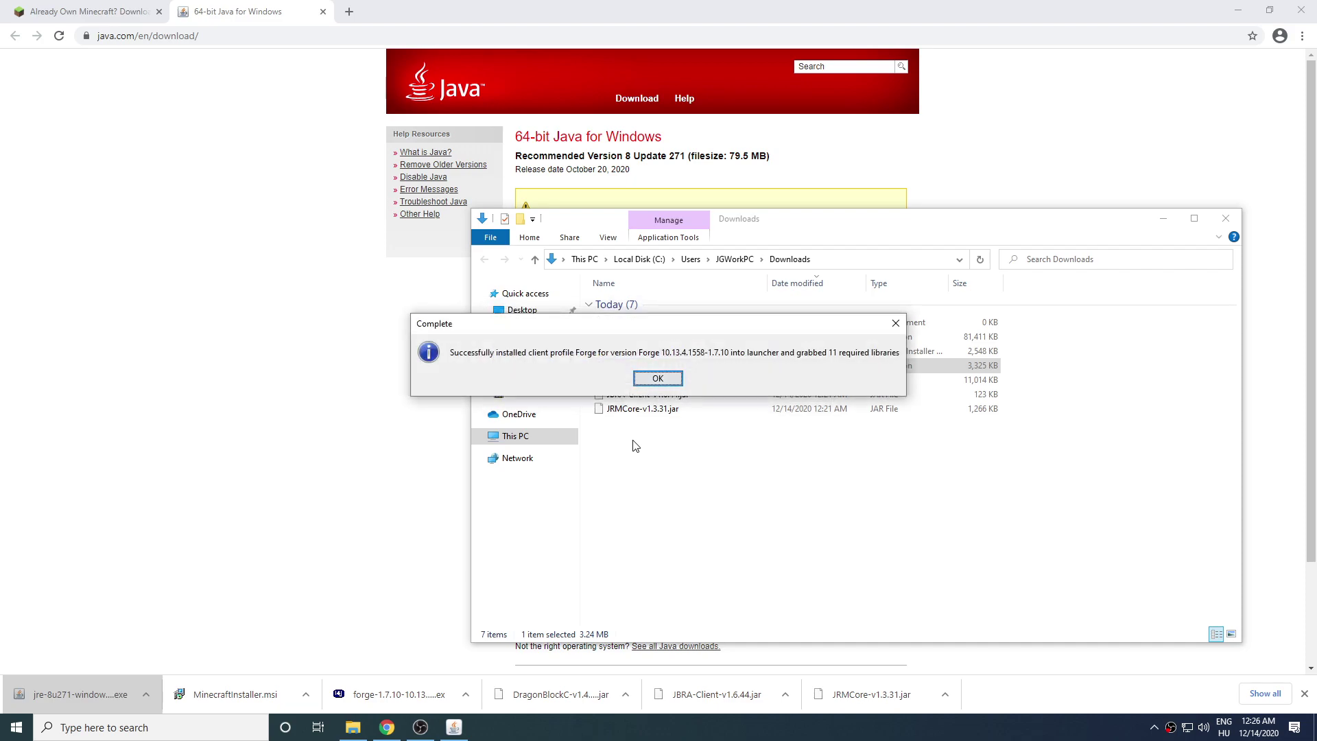
key("Return")
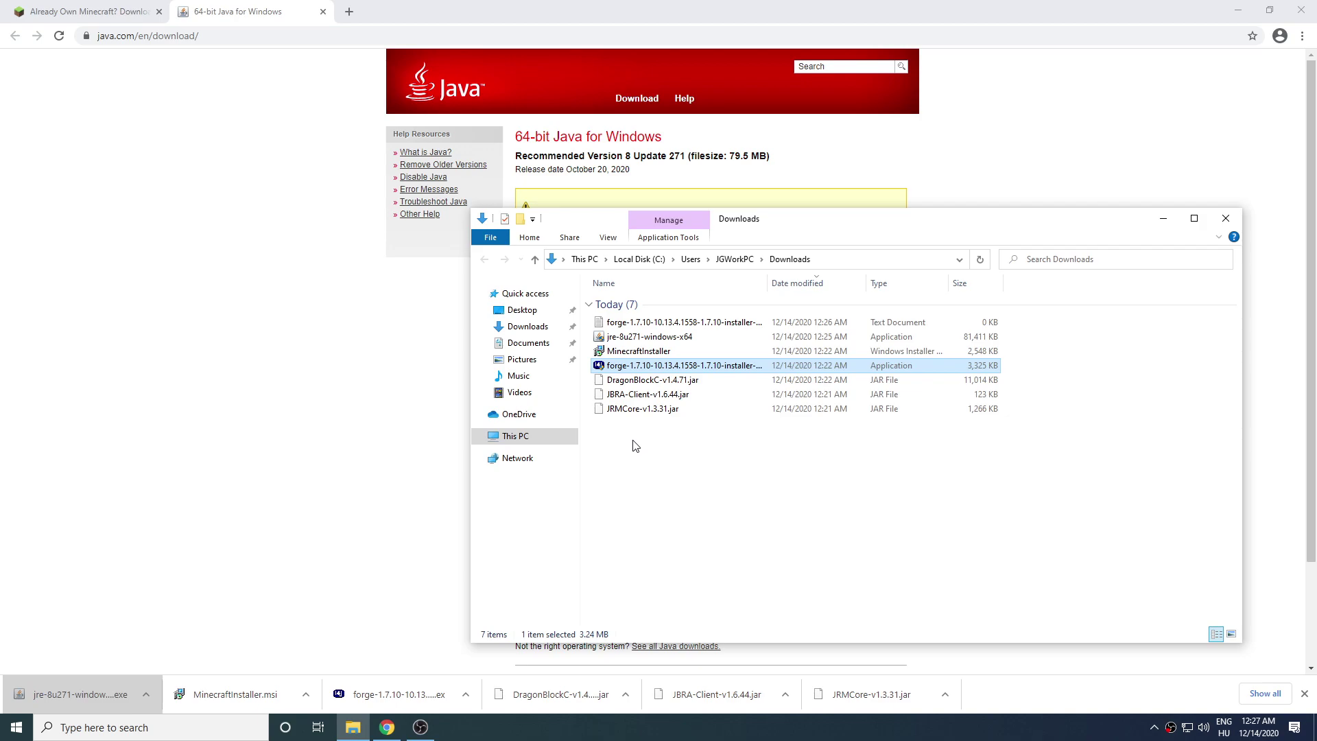
Step: Search Windows for %appdata%, open the Roaming folder and enter its .minecraft folder
left_click(17, 728)
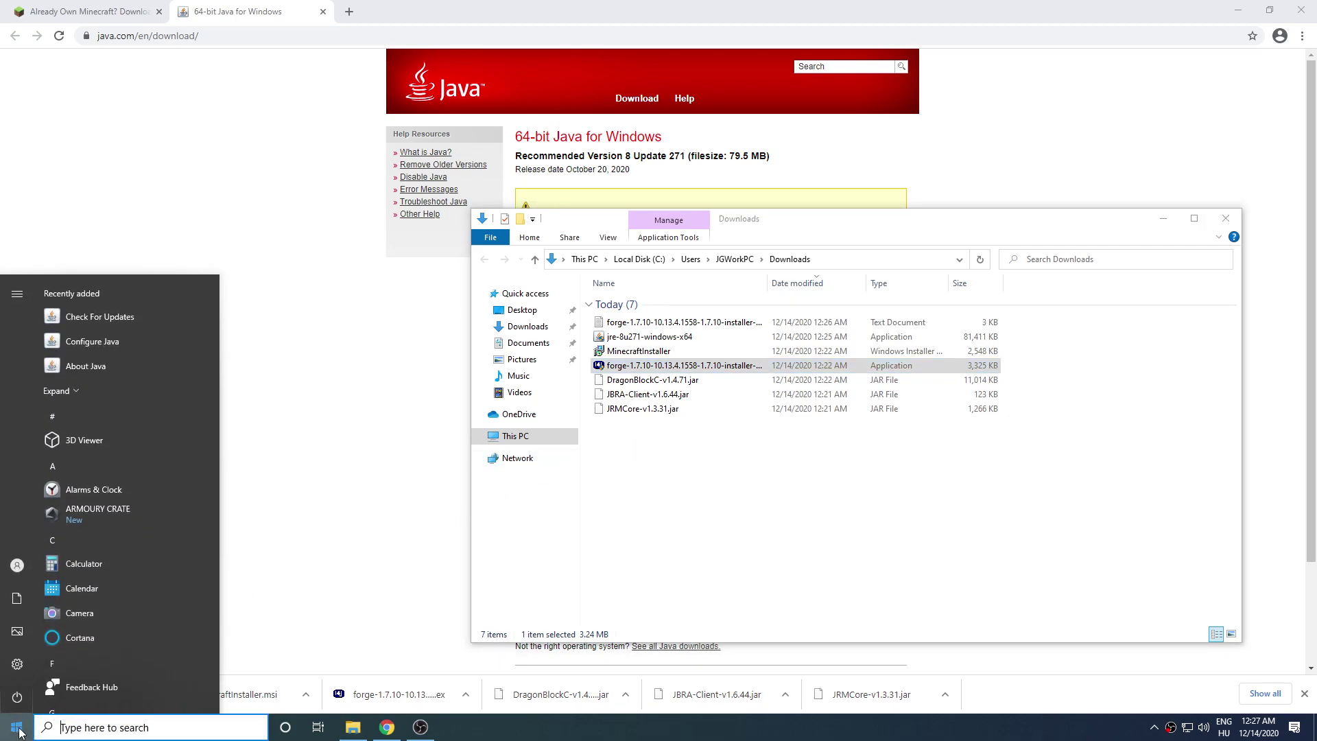
type("%a")
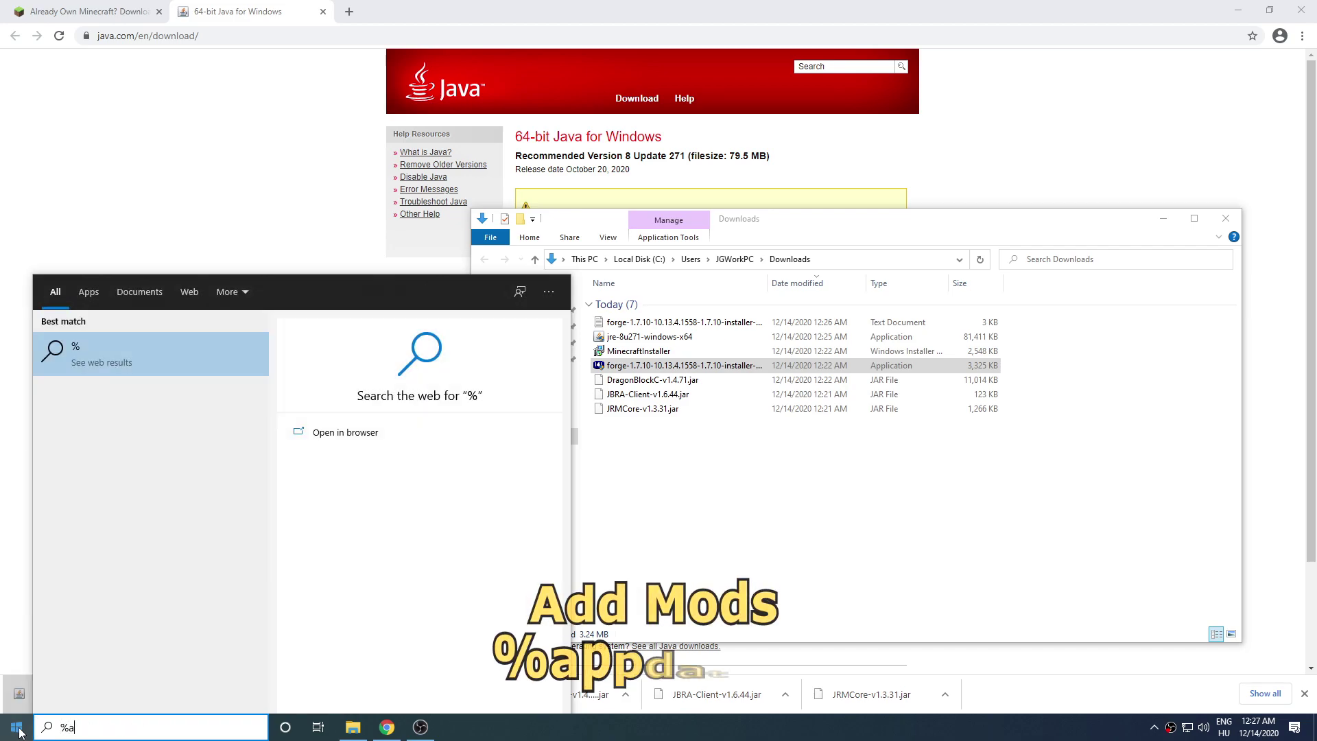
type("ppdata%")
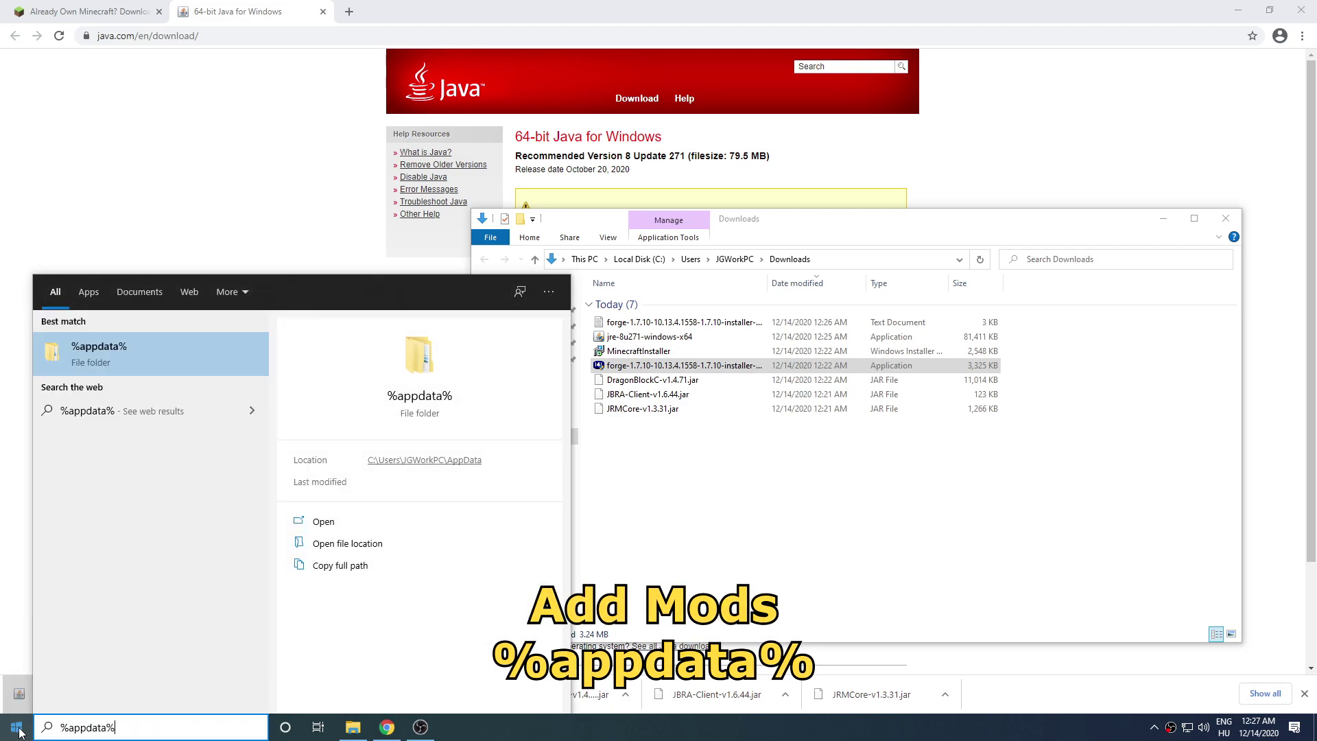
key("Return")
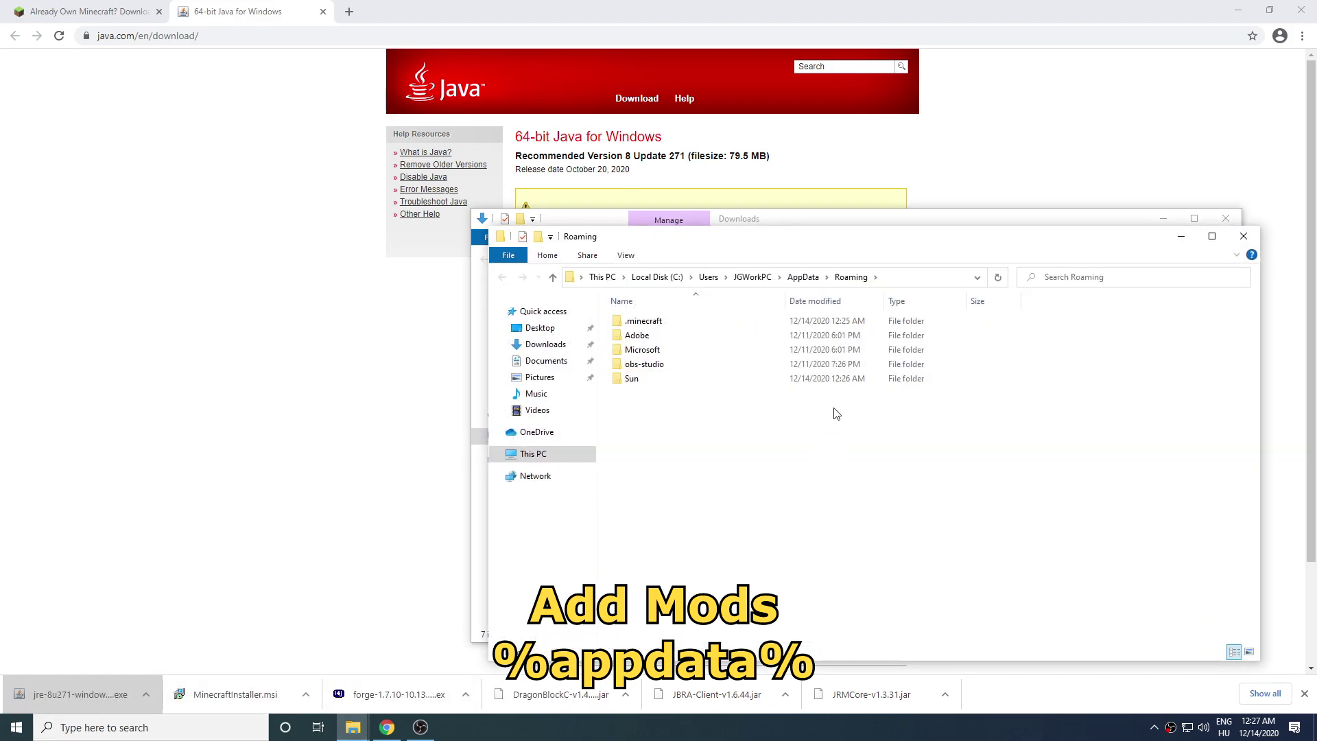
left_click(638, 322)
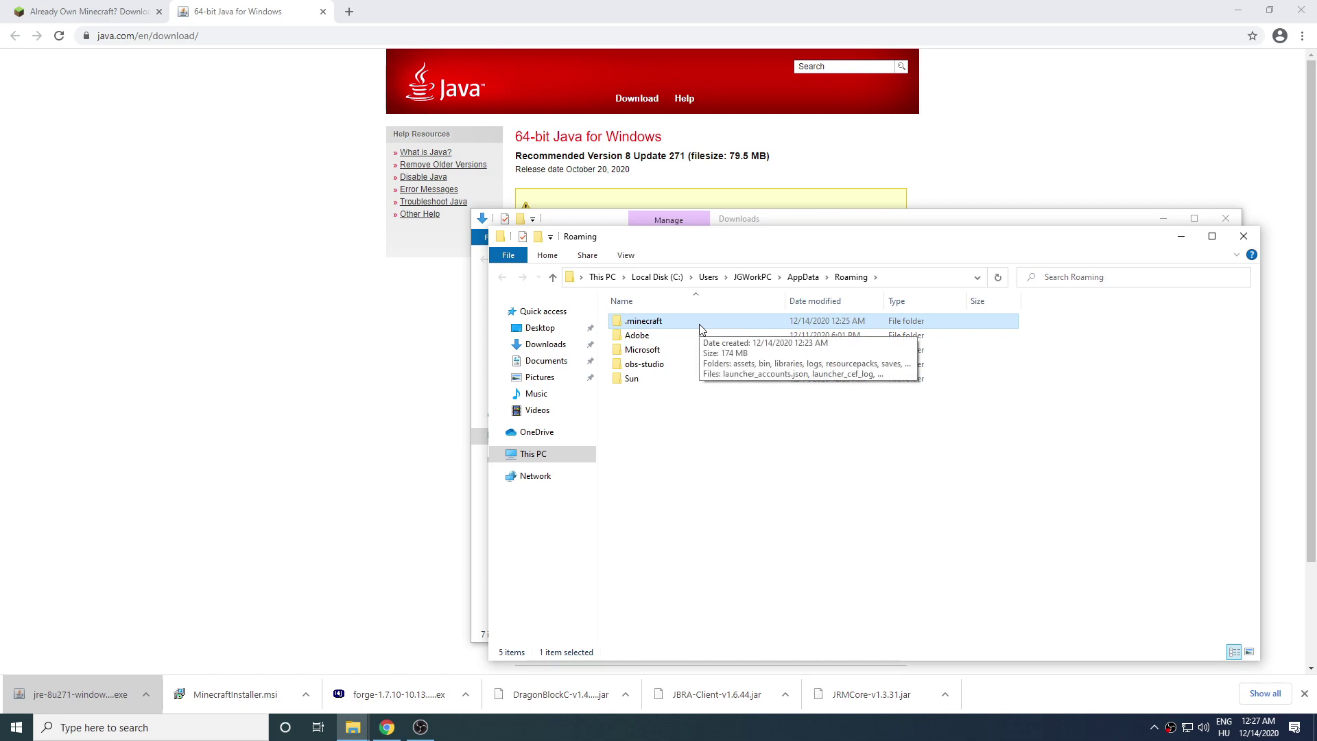
double_click(701, 323)
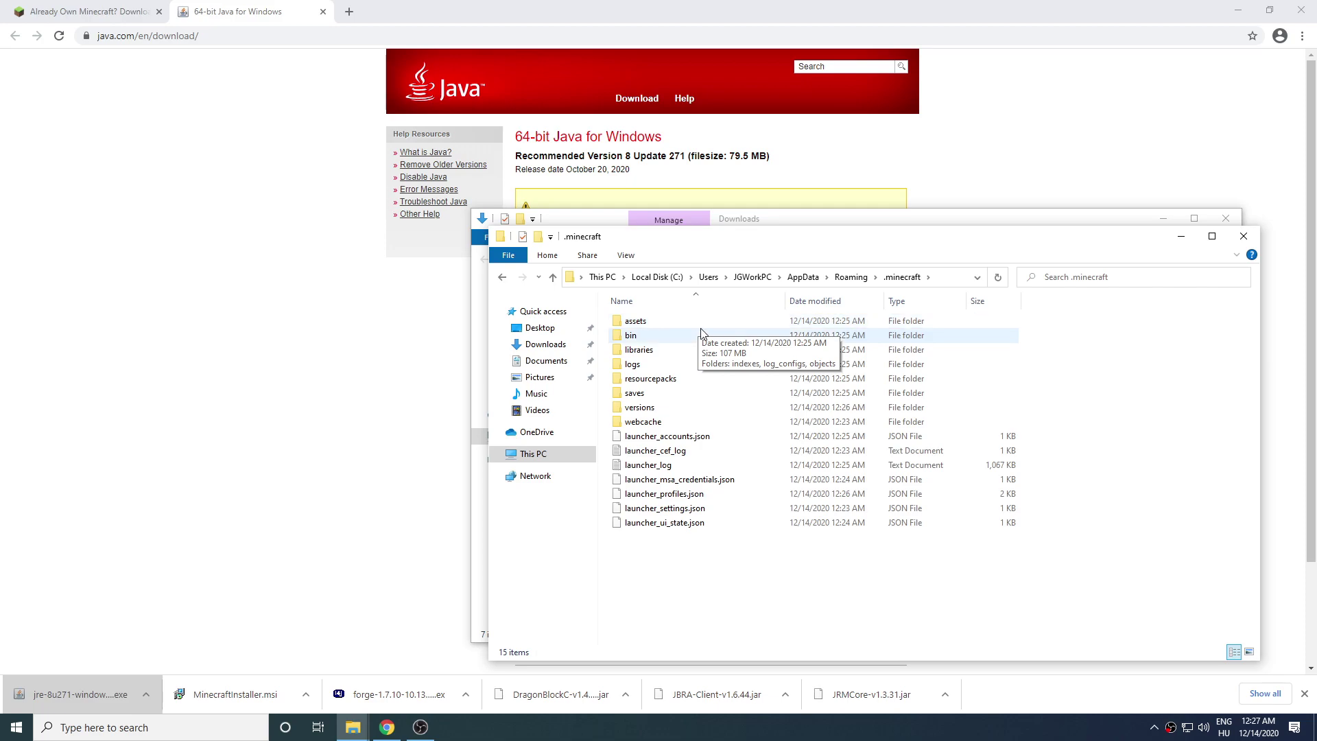
Step: Create a folder named mods inside .minecraft and open it
left_click(539, 237)
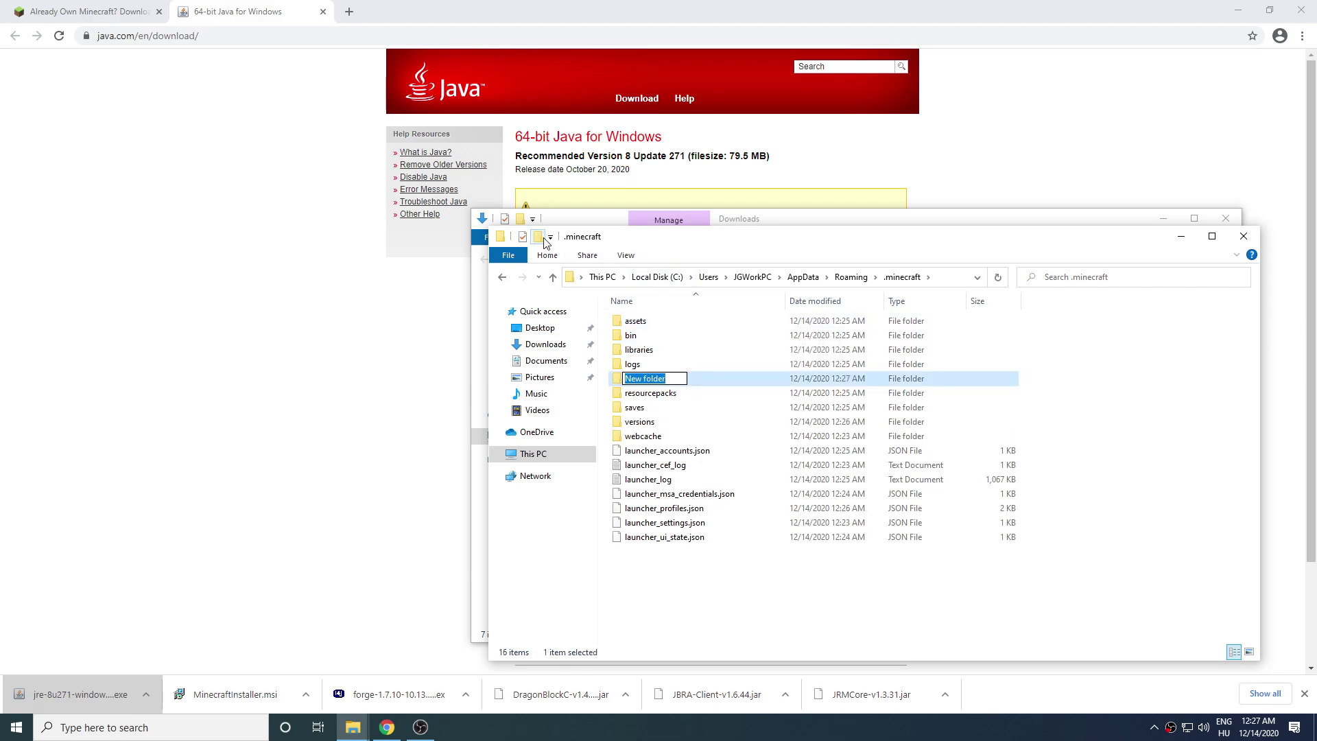
type("mods")
key("Return")
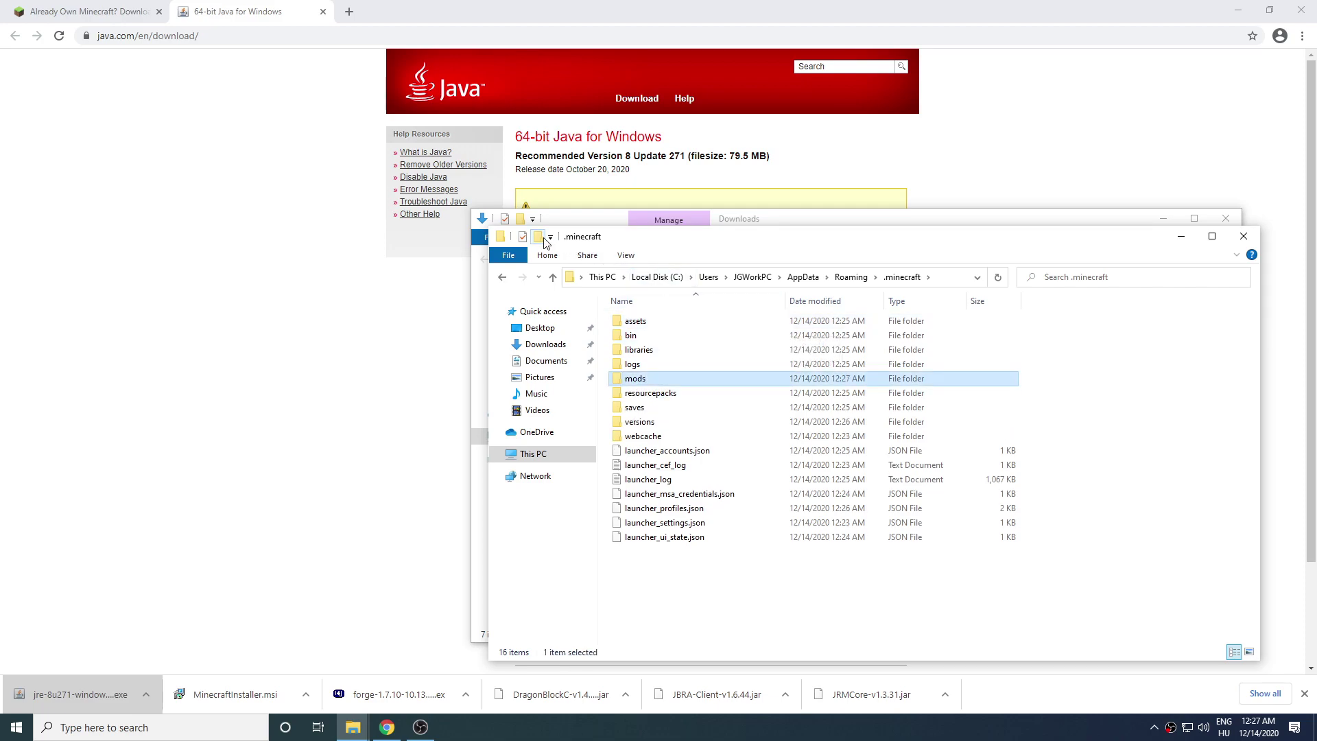
key("Return")
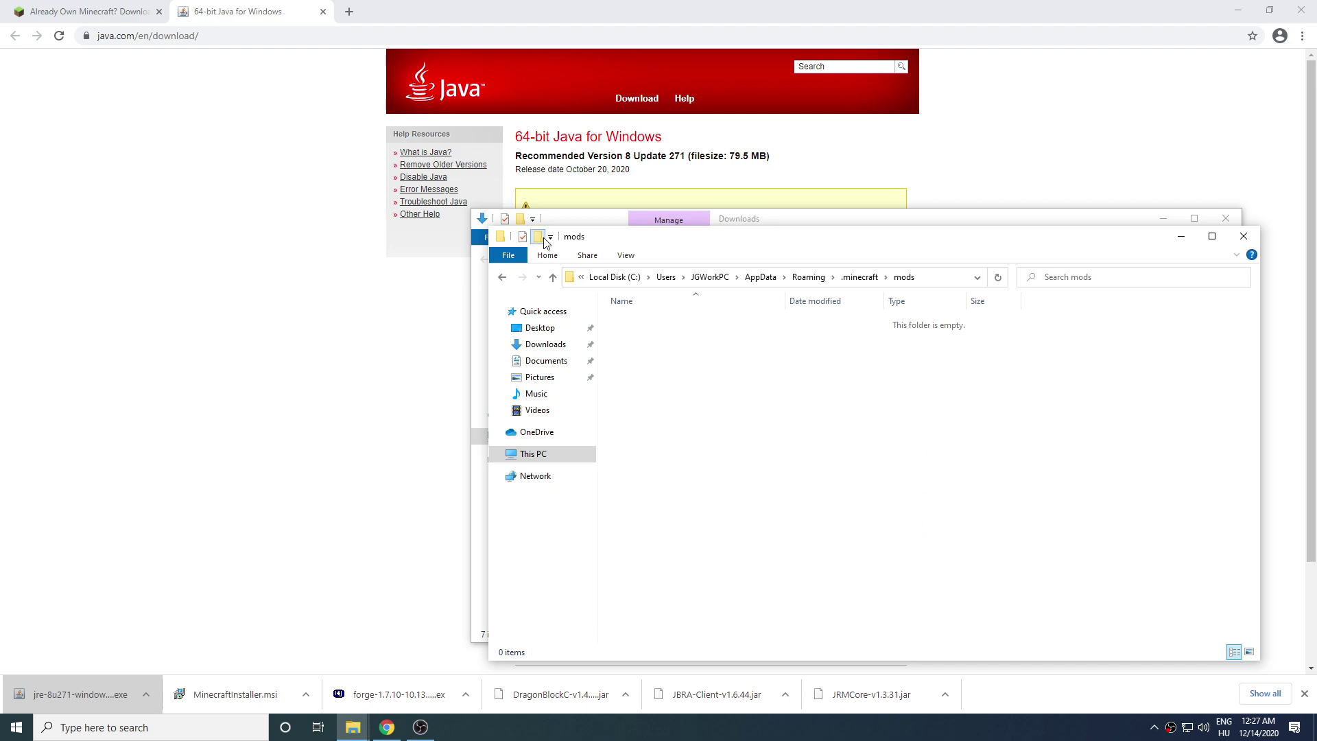
Step: Create a folder named 1.7.10 inside the mods folder
left_click(538, 237)
type("1.7.10")
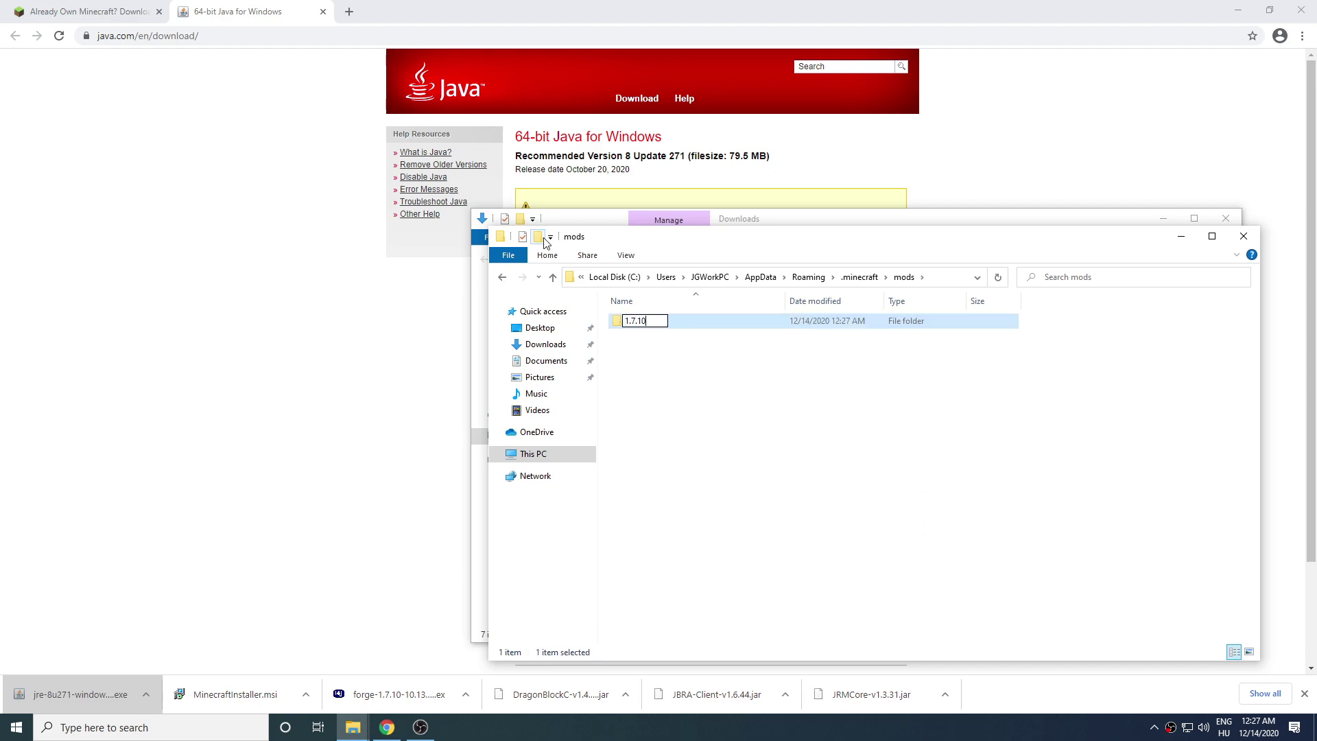
key("Return")
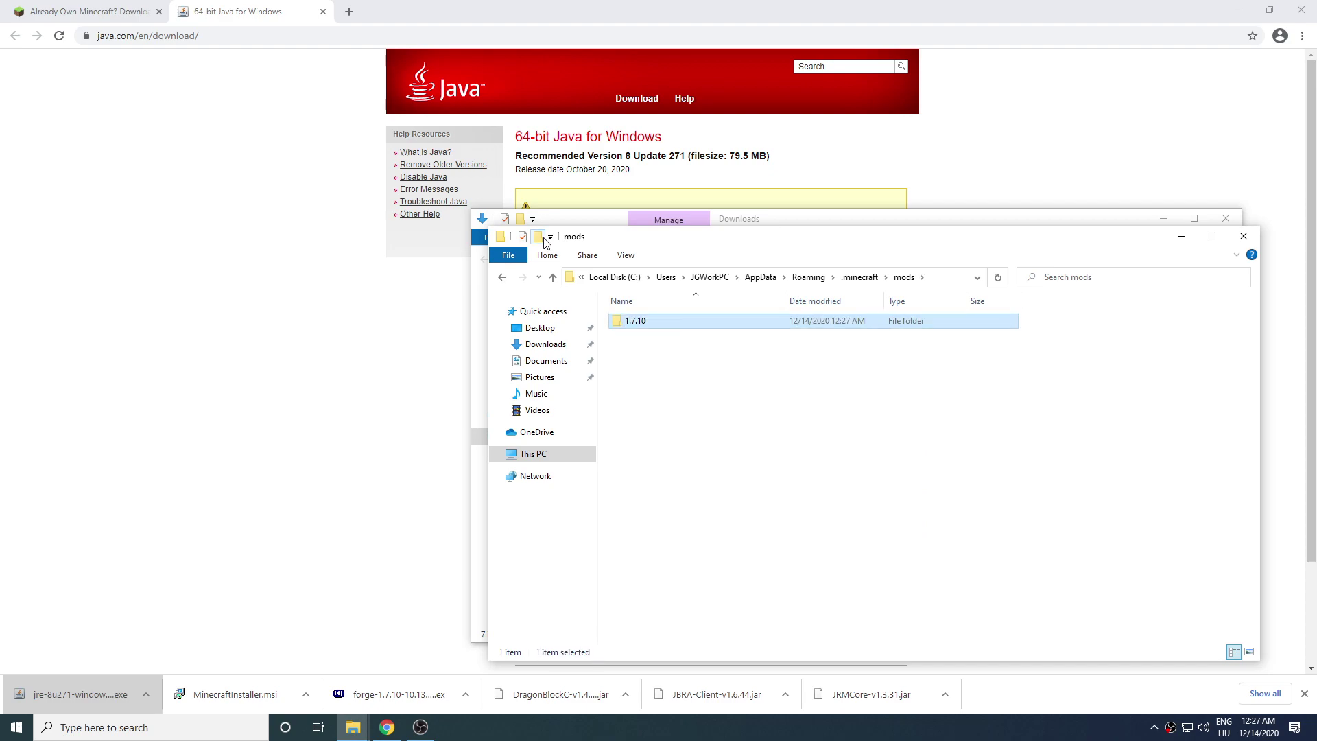
Step: Create a folder named 1.12.2 beside the 1.7.10 folder in mods and delete it again
left_click(540, 238)
type("1.12.2")
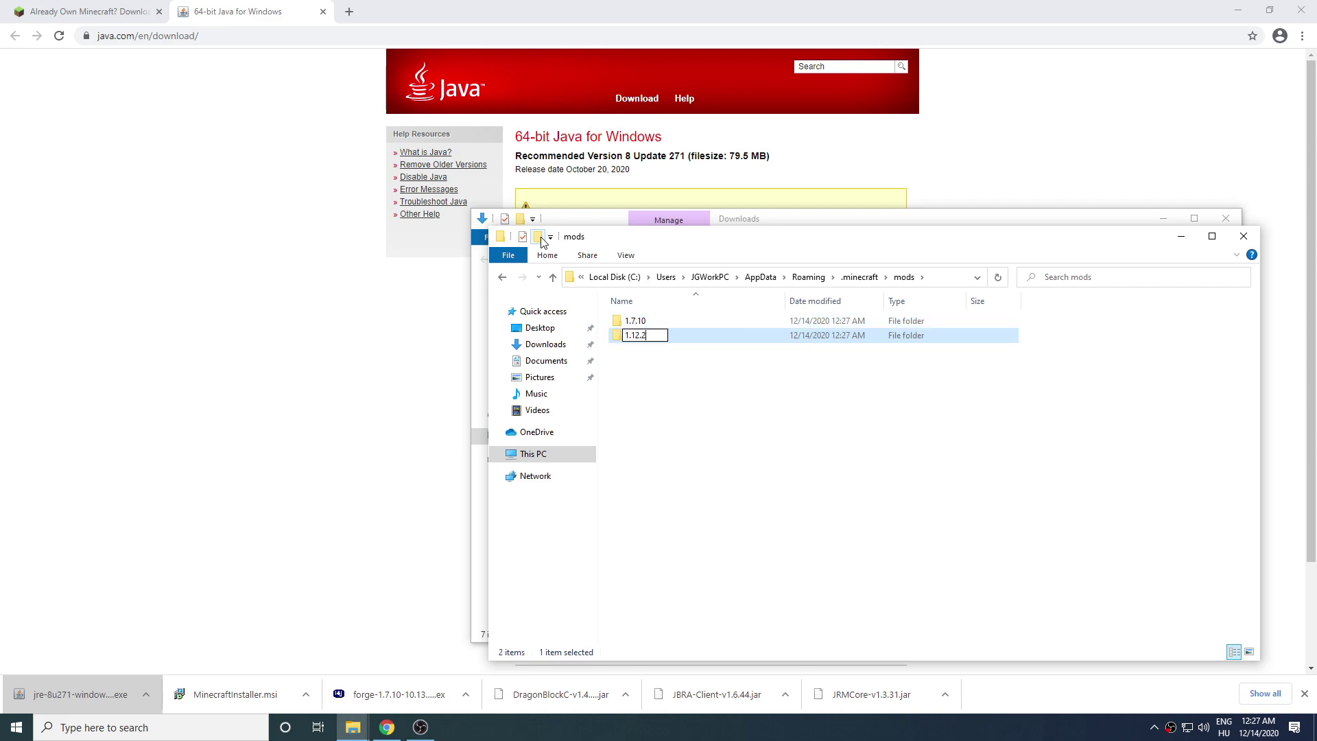
key("Return")
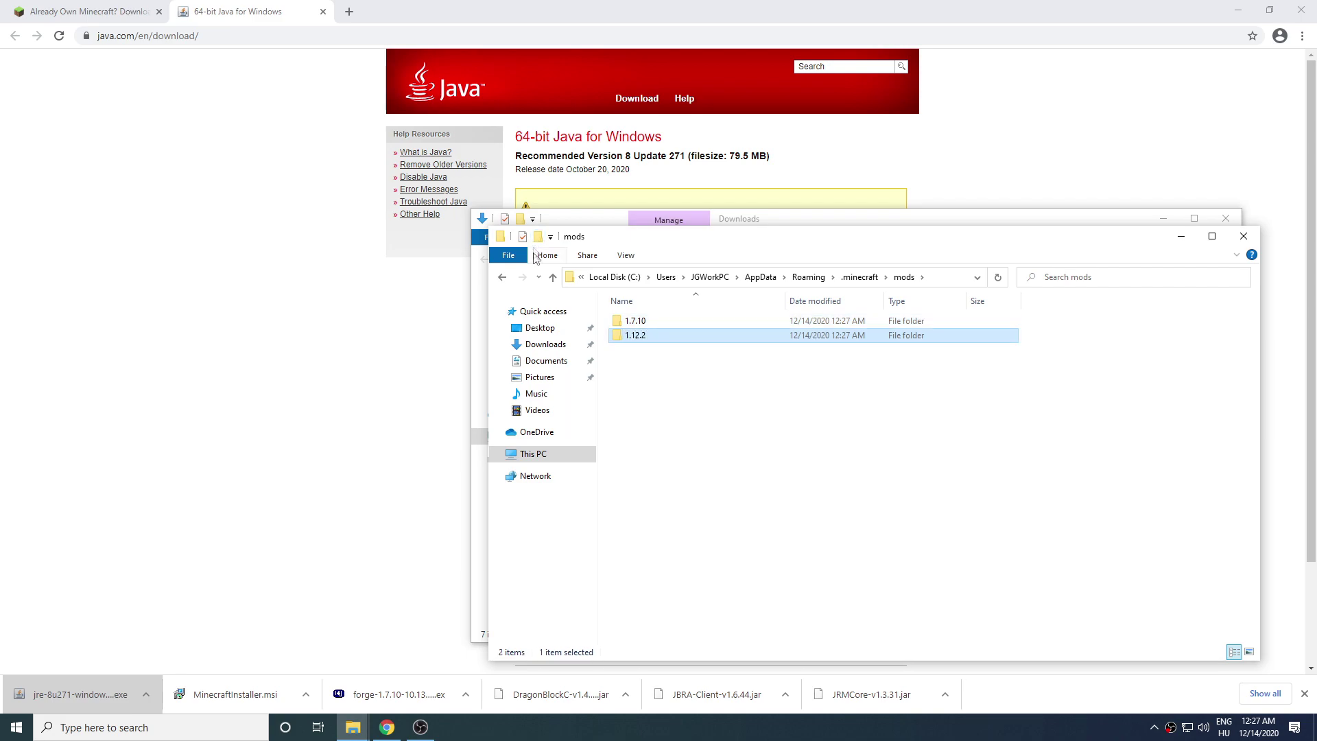
left_click(685, 320)
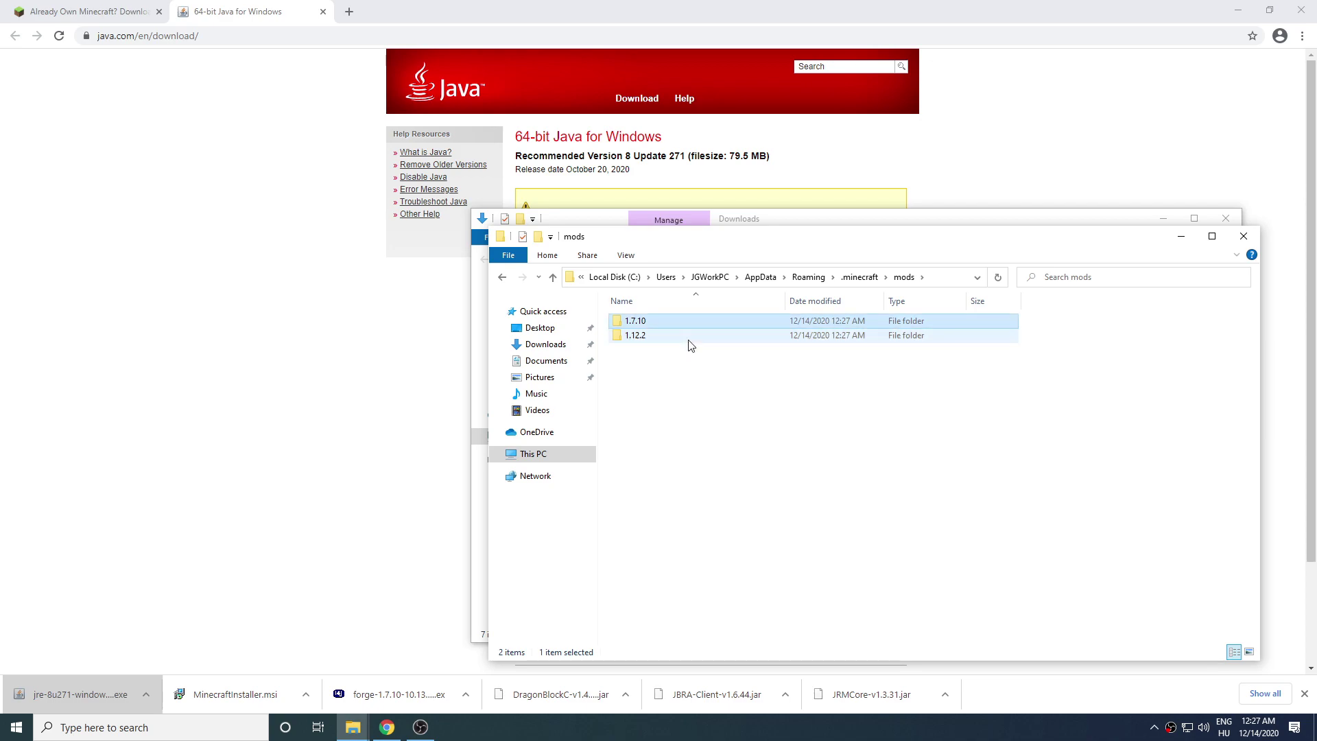
left_click(689, 340)
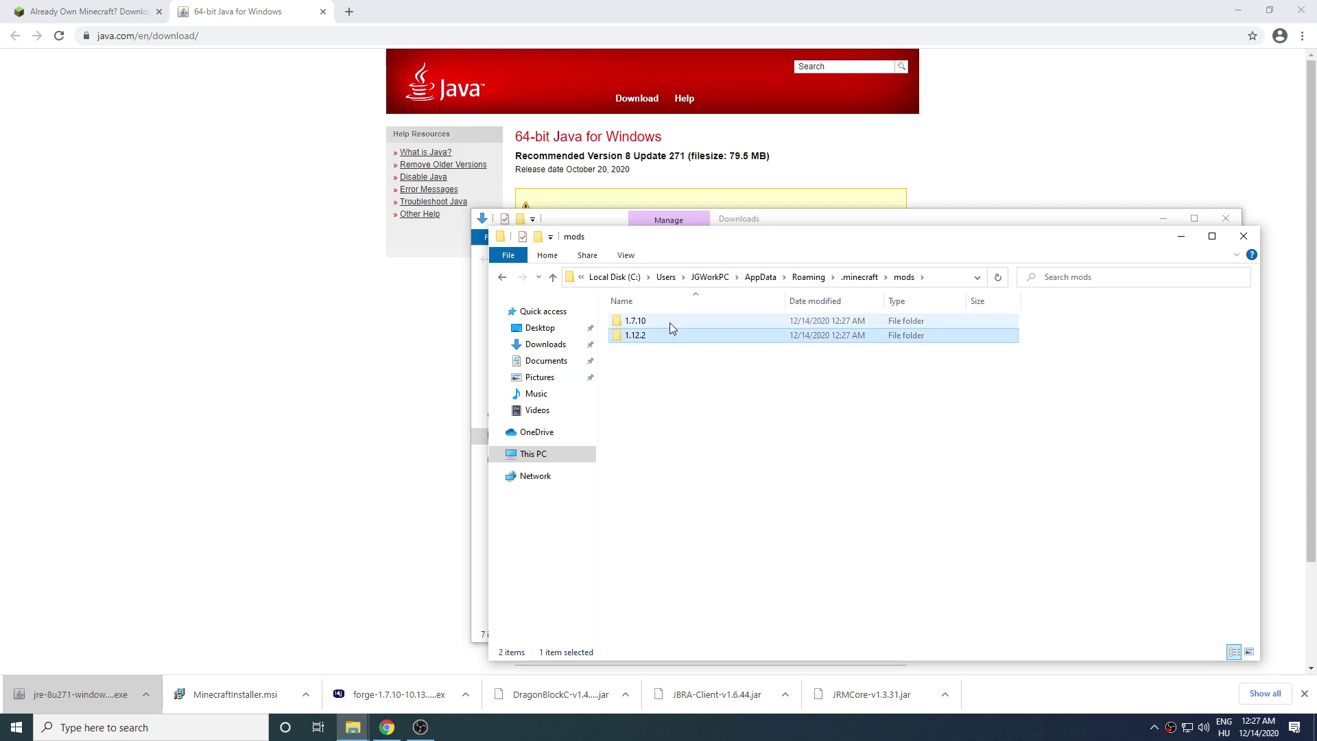
double_click(669, 322)
key("BackSpace")
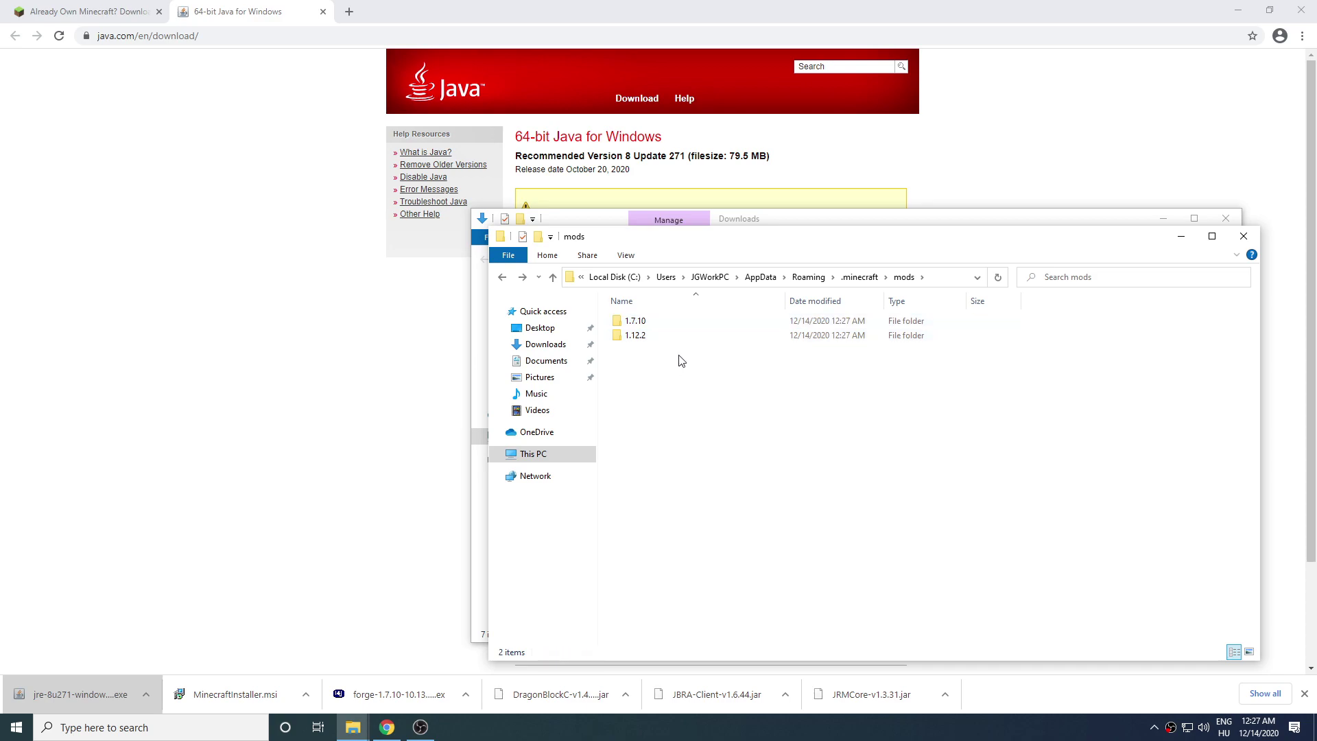
left_click(671, 340)
key("Delete")
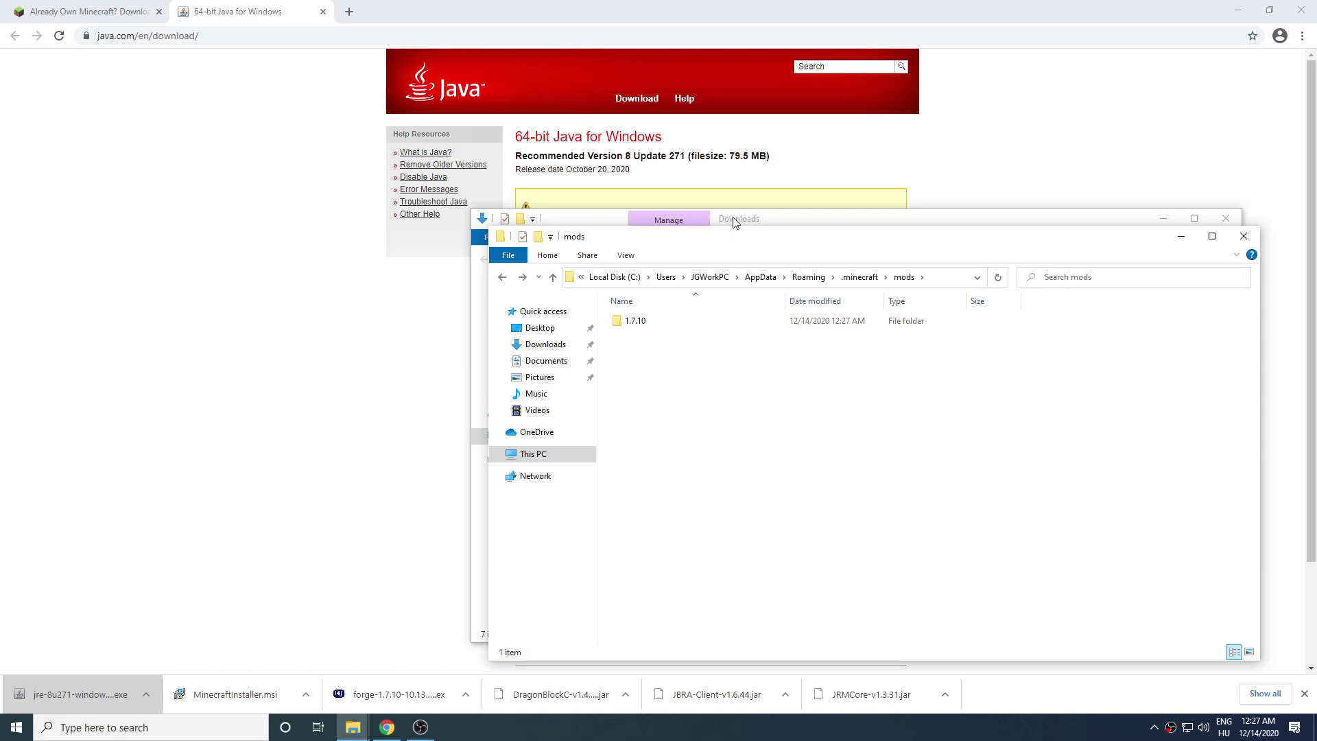
Step: Copy the DragonBlockC, JBRA-Client and JRMCore JAR files from Downloads into mods, and move them into its 1.7.10 subfolder
left_click_drag(734, 222, 465, 131)
left_click_drag(391, 373, 402, 288)
right_click(403, 296)
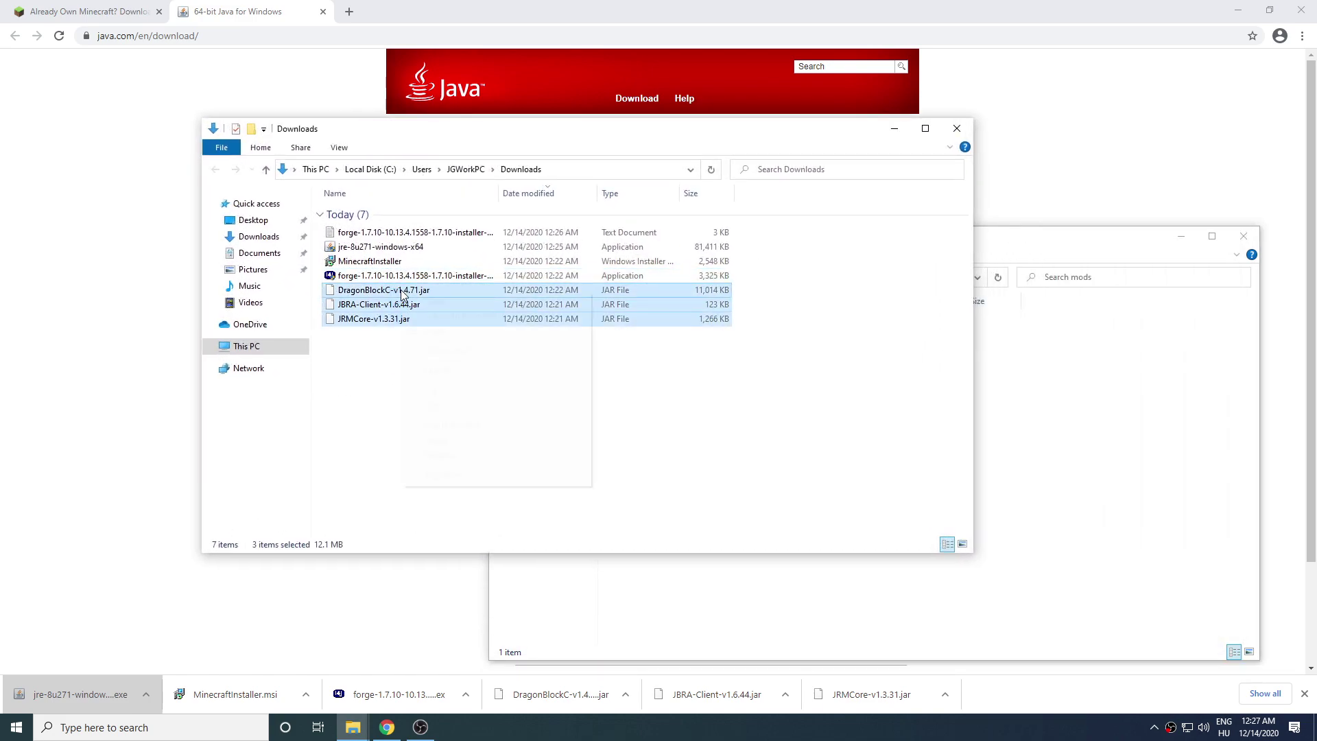
left_click(466, 409)
left_click(1039, 436)
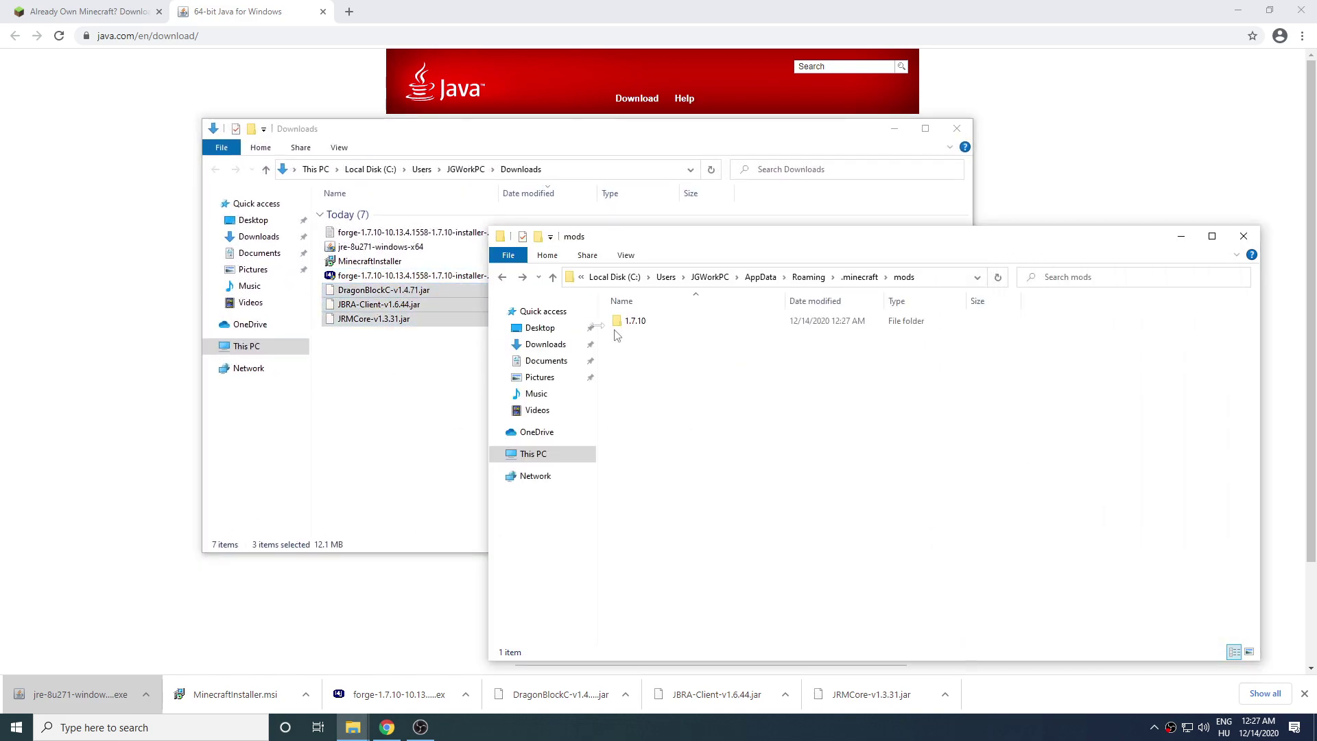
right_click(661, 381)
left_click(716, 480)
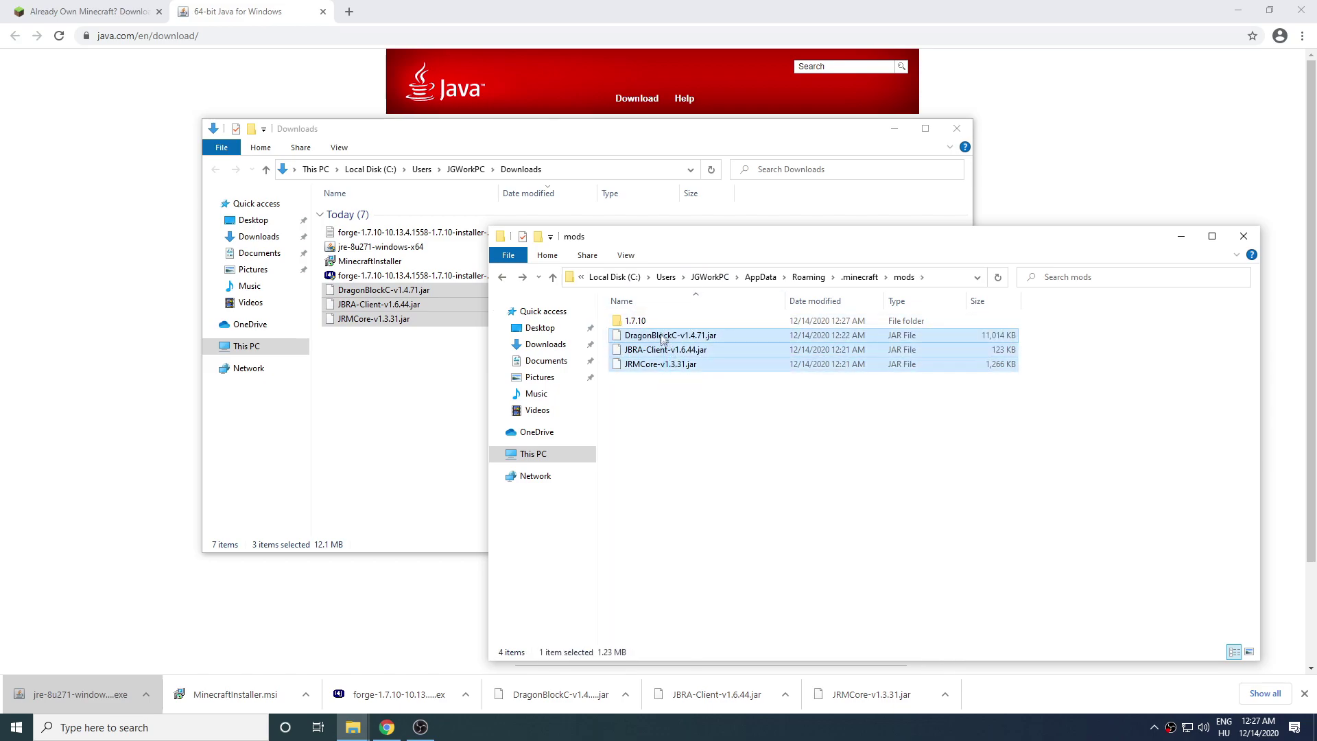
key("Delete")
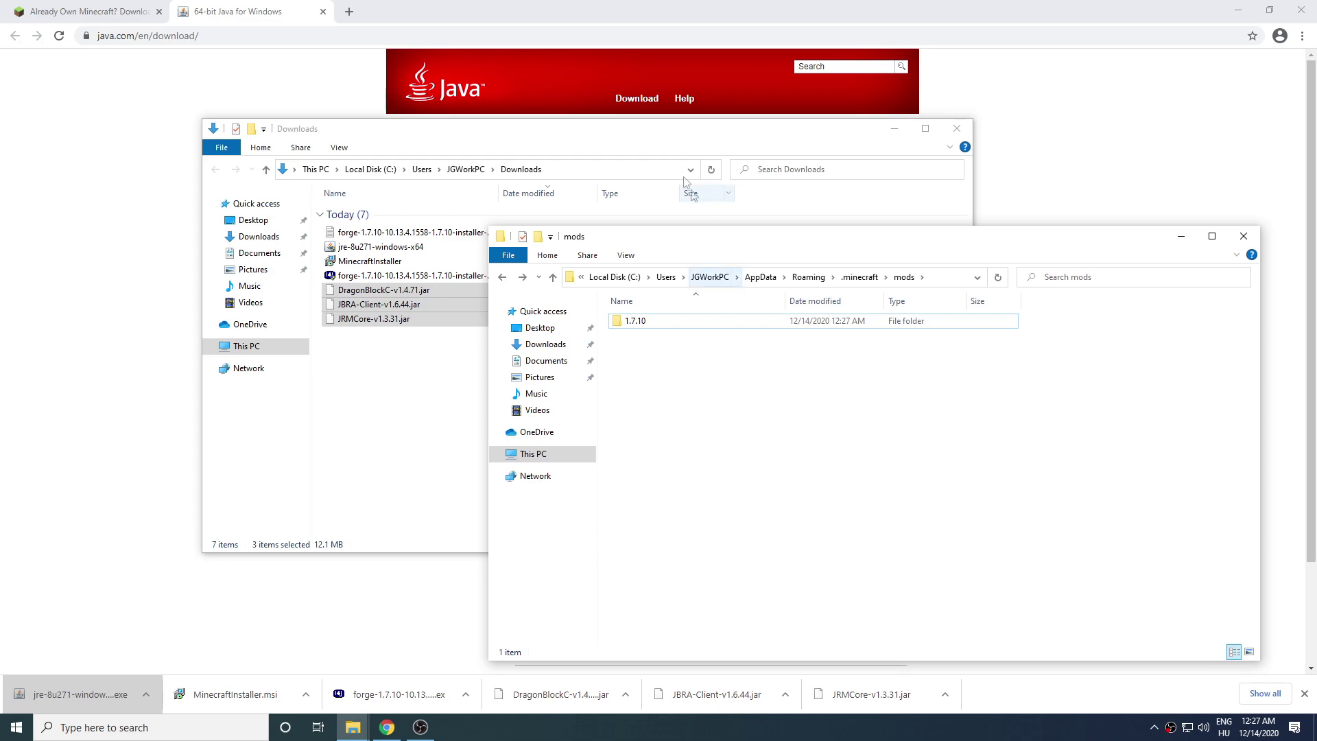
Step: Close the browser and start the Minecraft Launcher from the desktop
left_click(1301, 9)
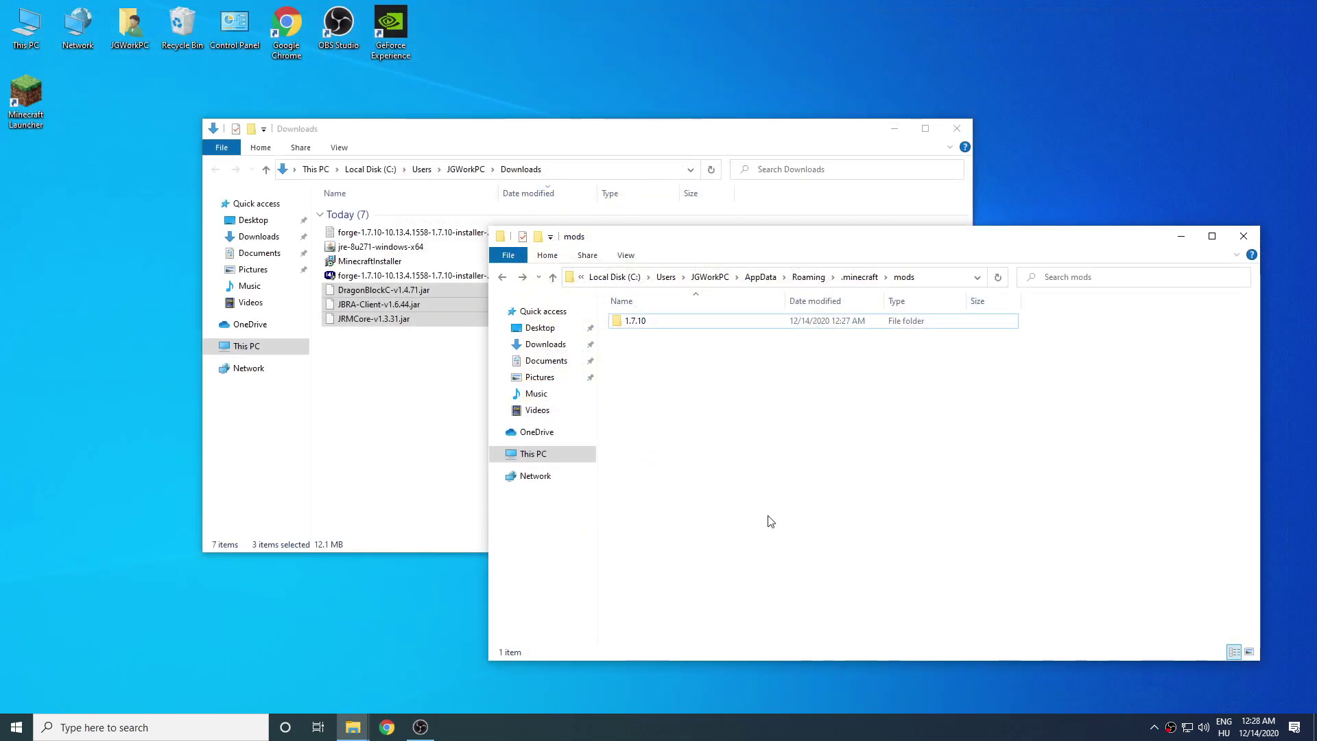
left_click(17, 98)
double_click(17, 99)
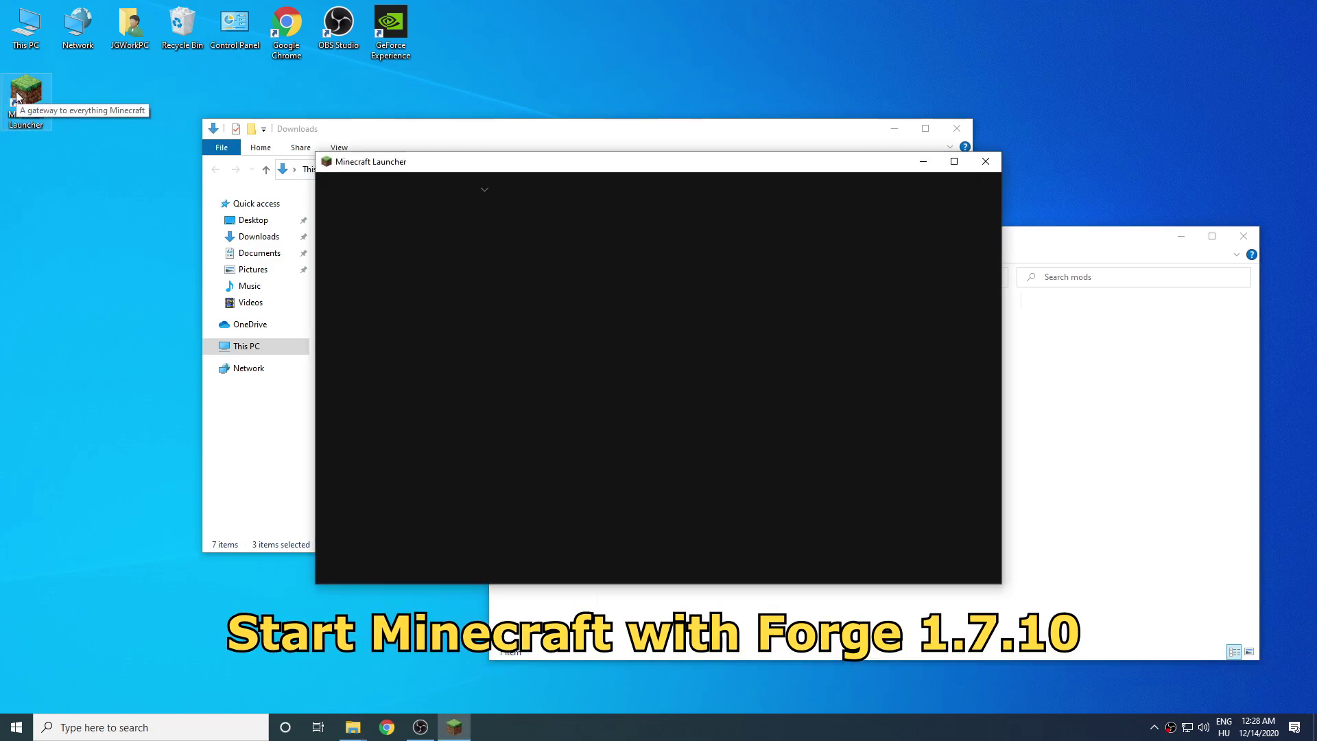
Step: Select the Forge installation 1.7.10-Forge10.13.4.1558-1.7.10, check it among the installations, and start the game with it
left_click(535, 538)
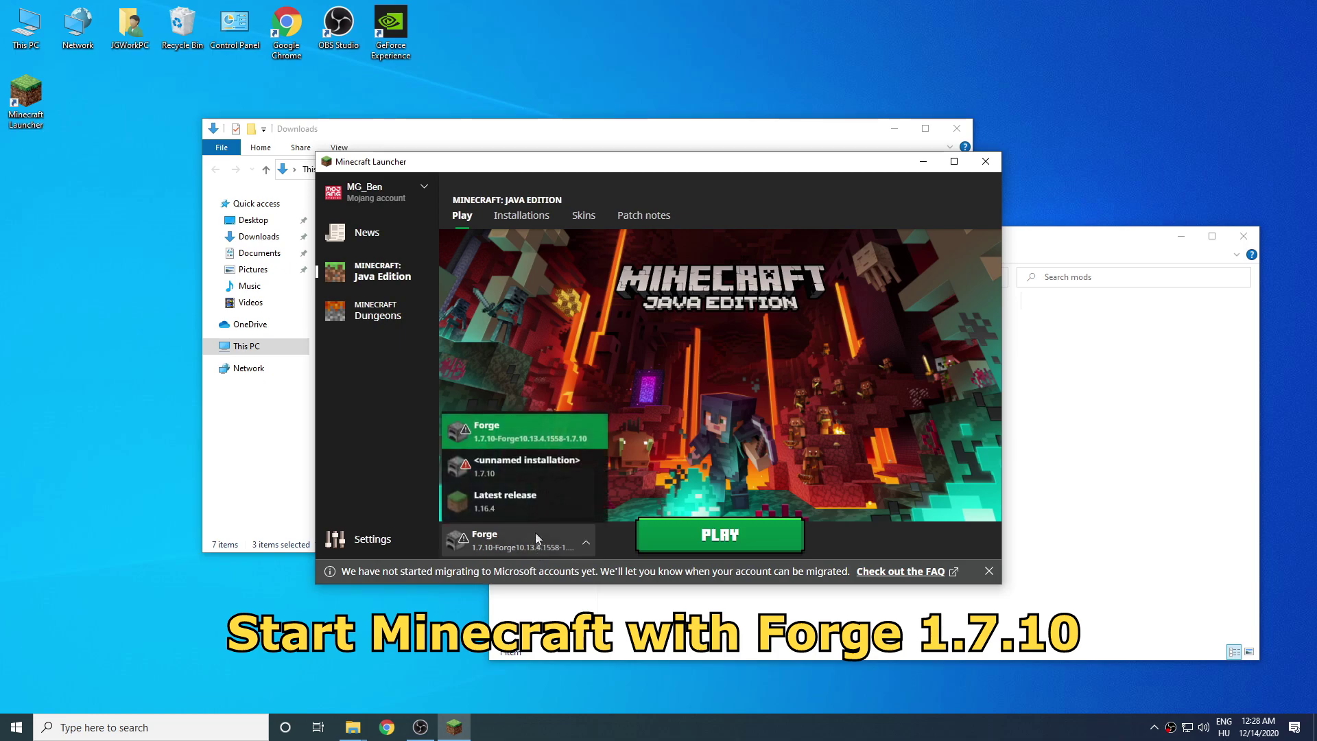
left_click(549, 431)
left_click(521, 215)
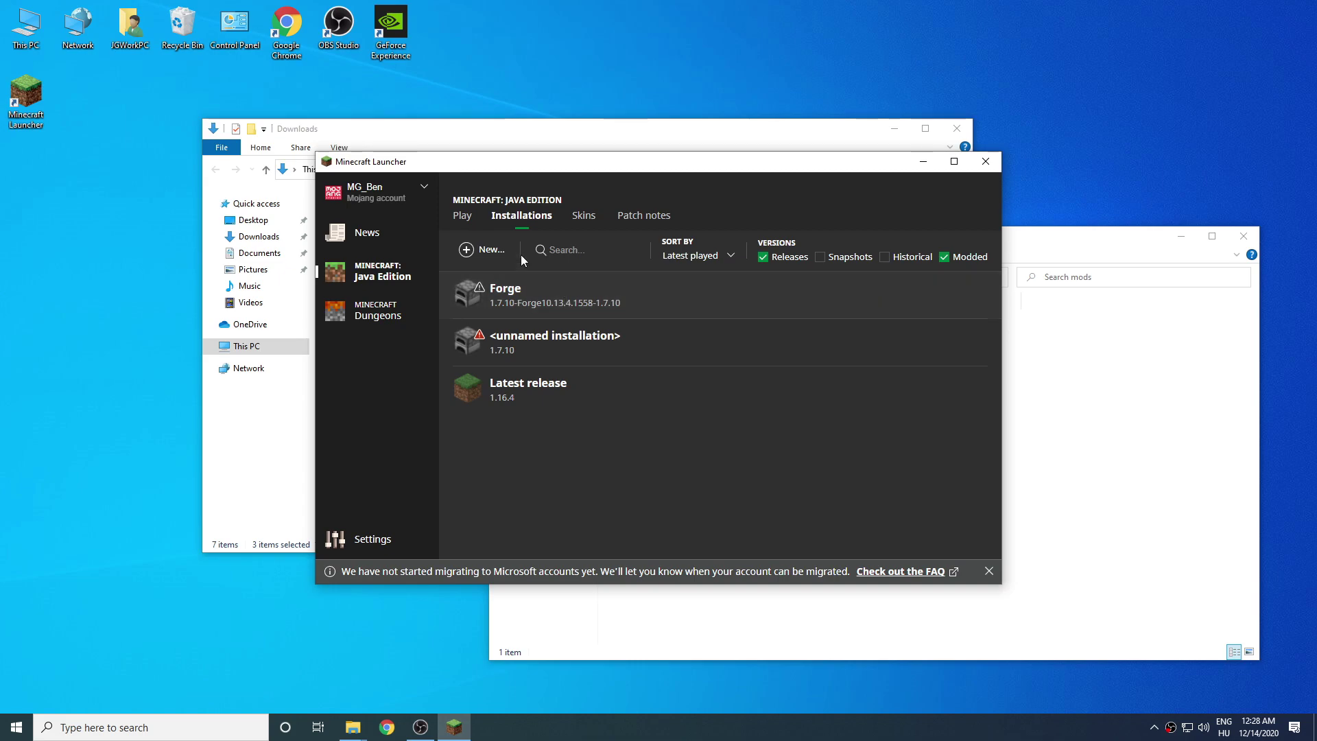
left_click(462, 216)
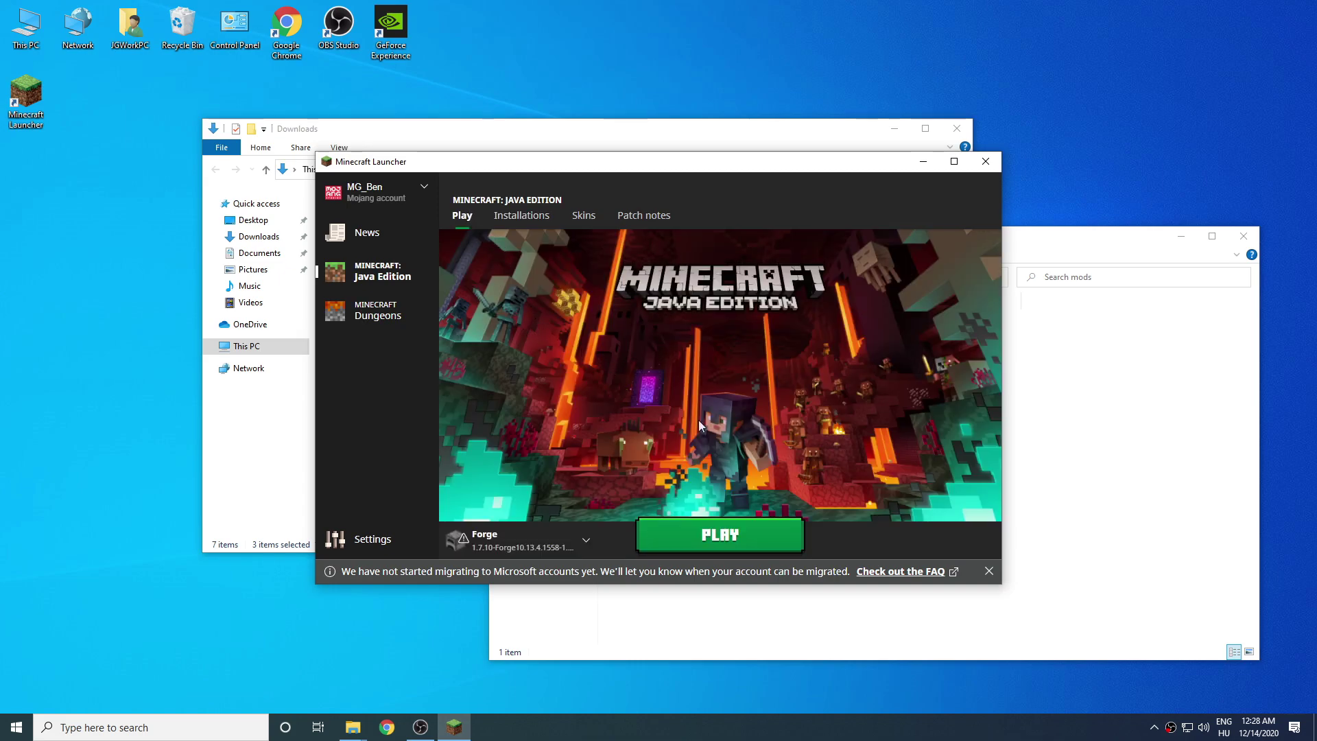
left_click(713, 530)
left_click(814, 443)
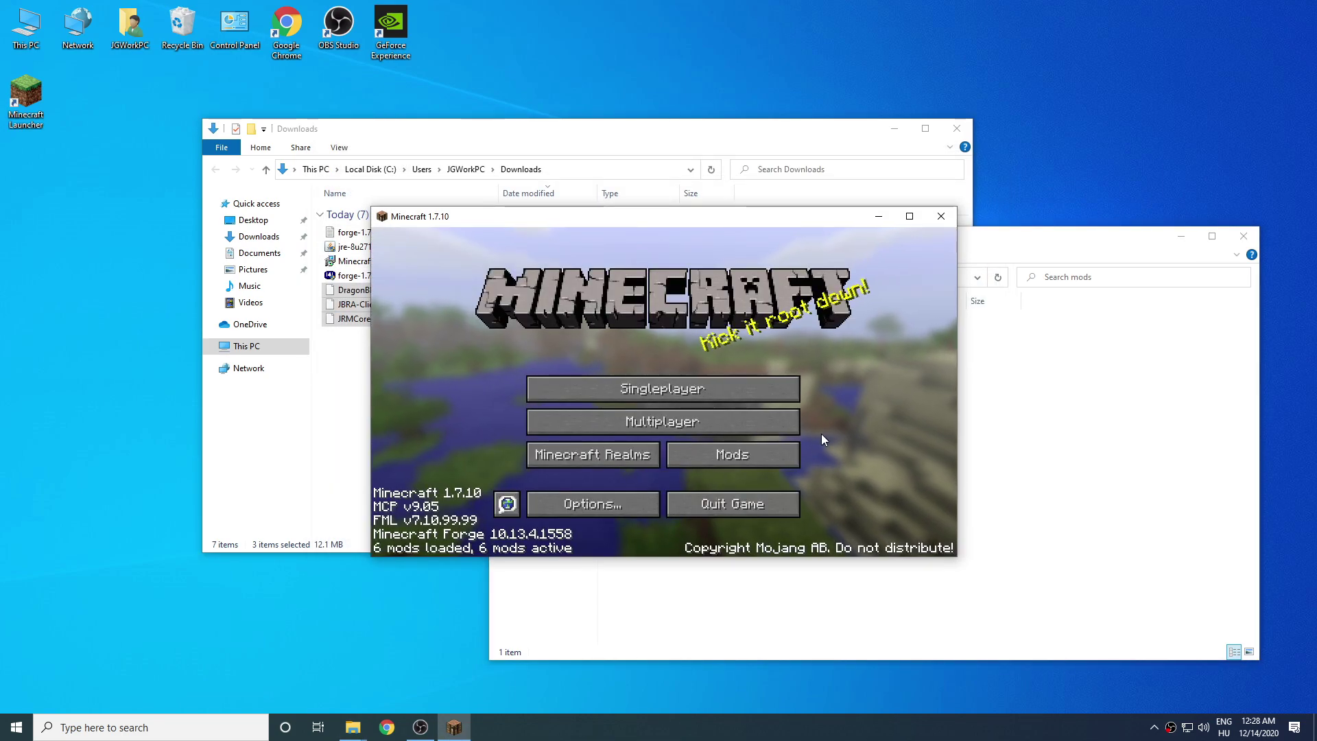
Step: Create a new singleplayer world named New World with the game mode set to Creative
left_click(743, 386)
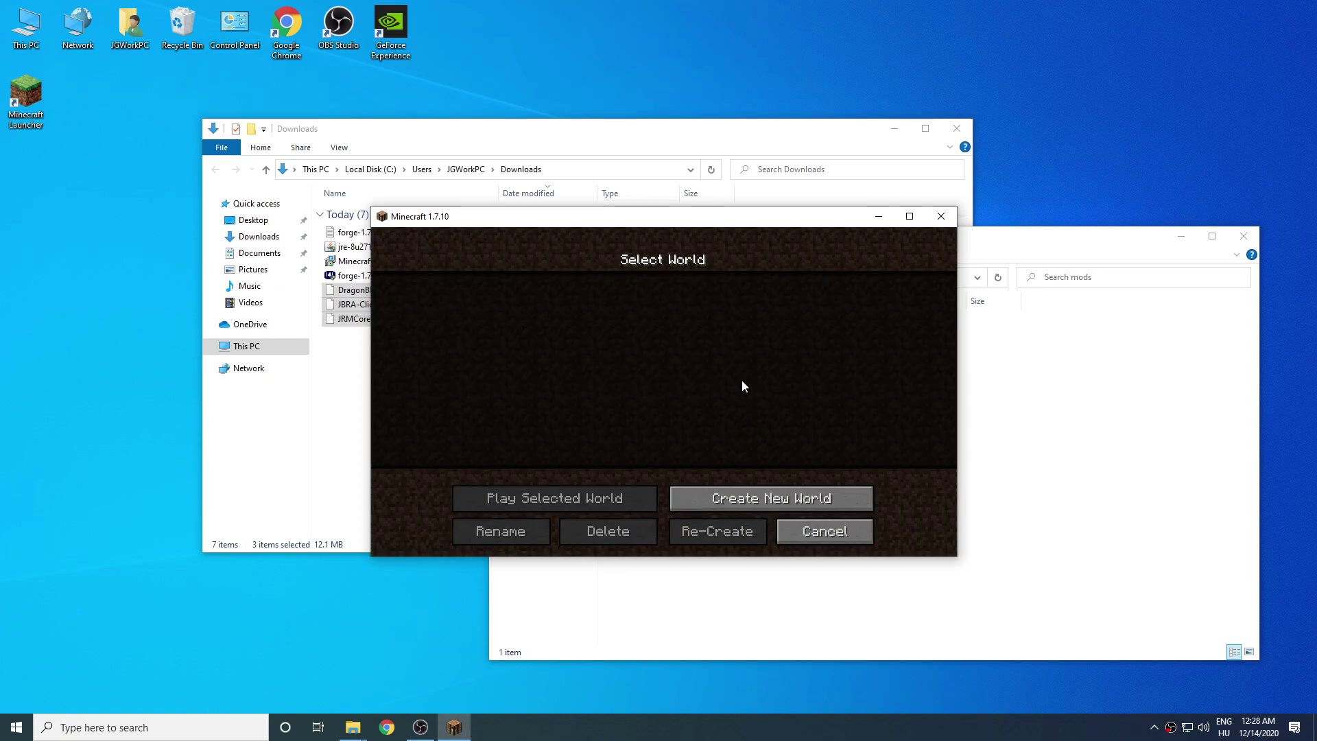
left_click(721, 499)
left_click(635, 401)
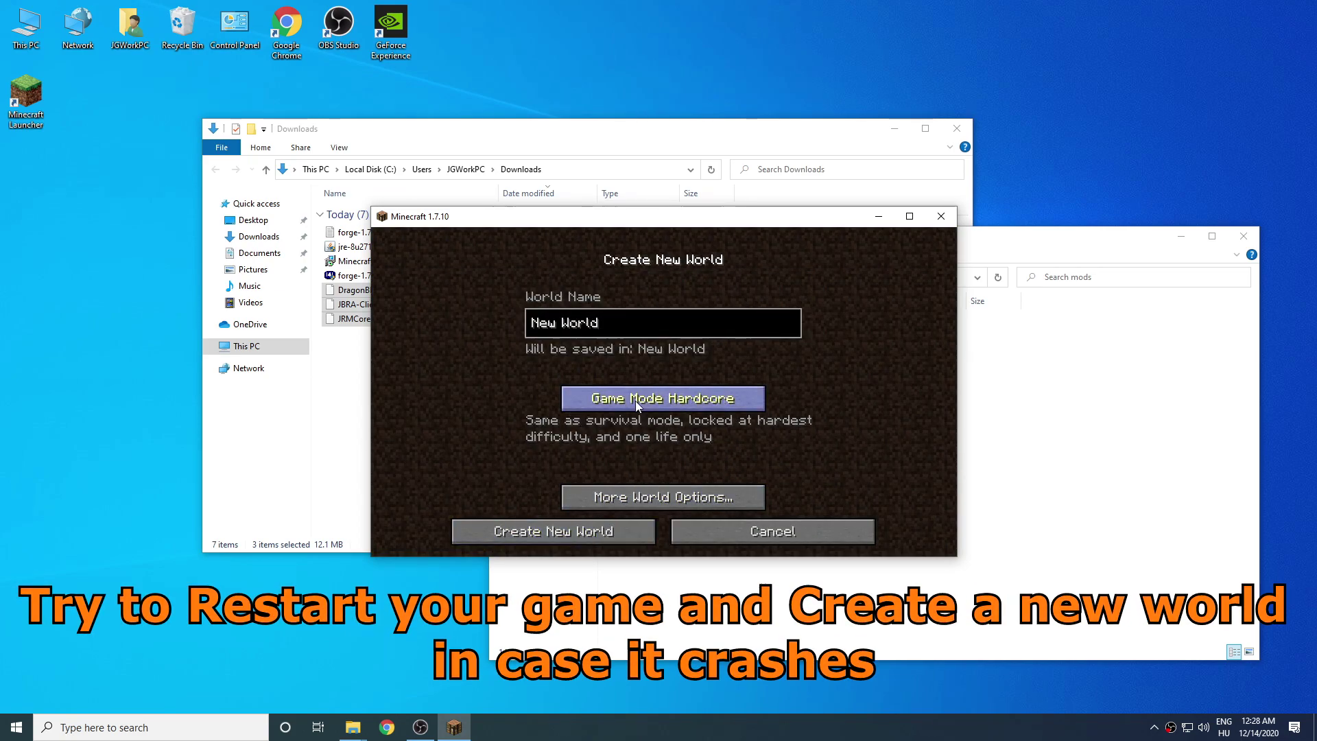
left_click(635, 400)
left_click(533, 537)
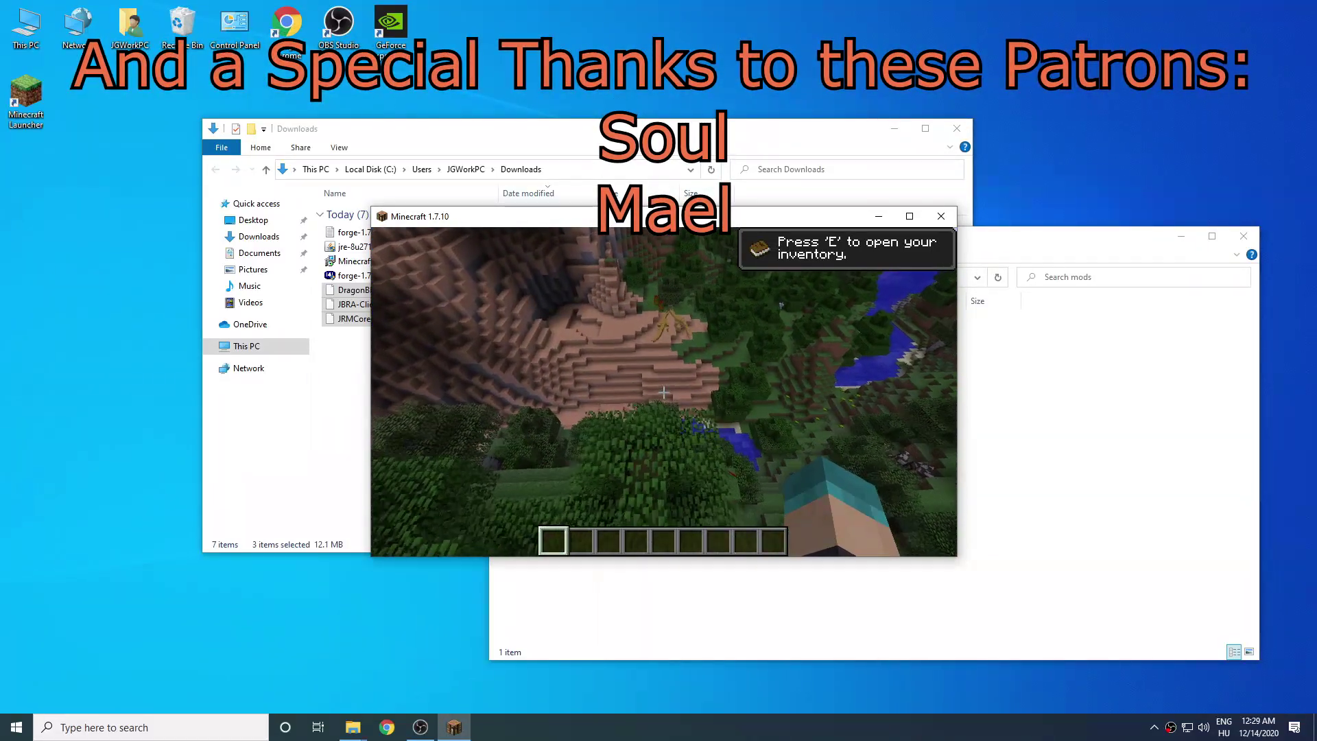
Step: Switch the game to third-person view and set the character's race to Saiyan in the mod's appearance screen
key("F5")
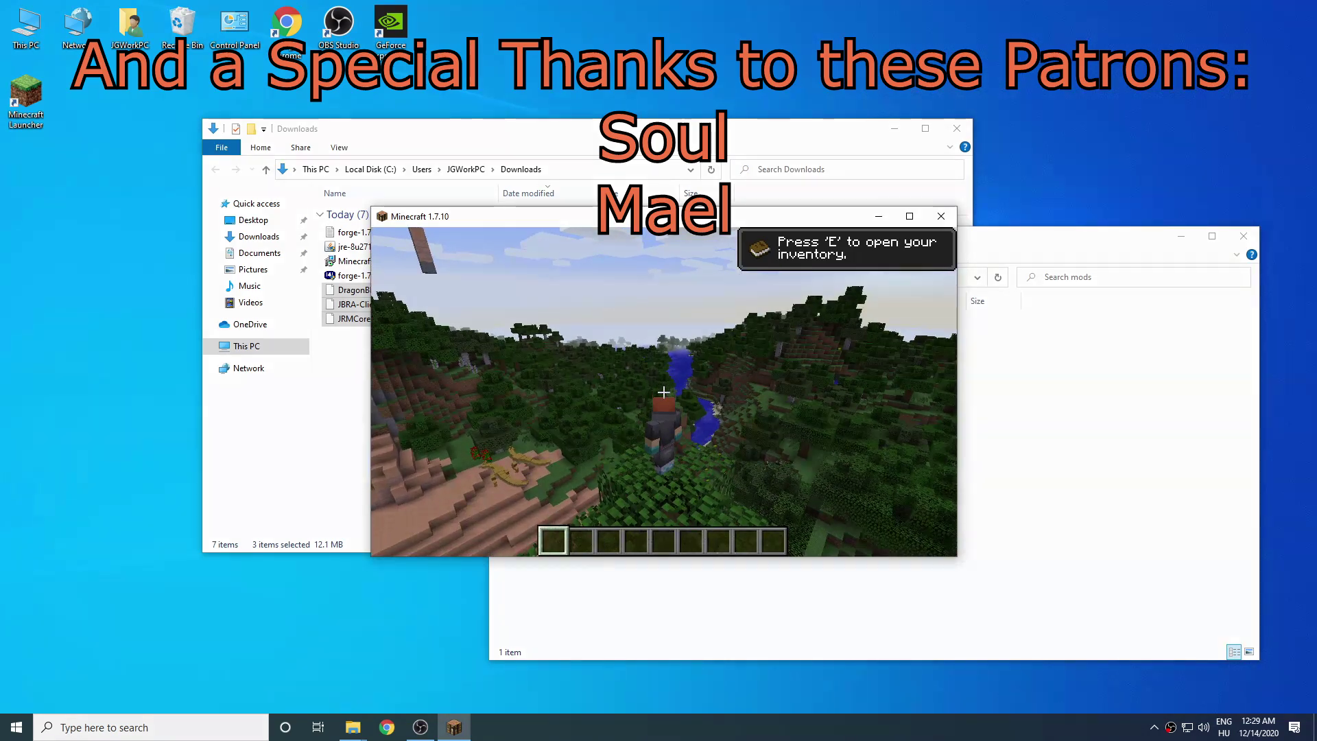
key("v")
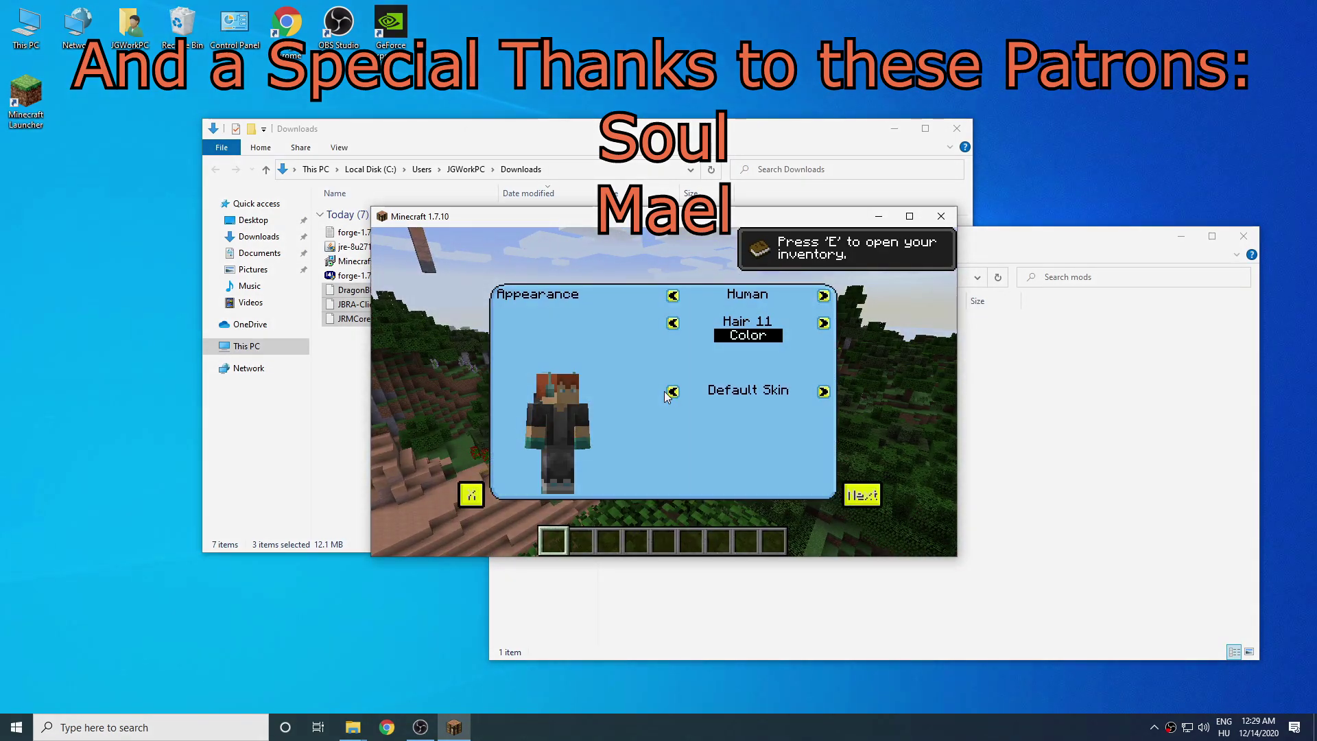
left_click(823, 295)
left_click(823, 295)
left_click(672, 294)
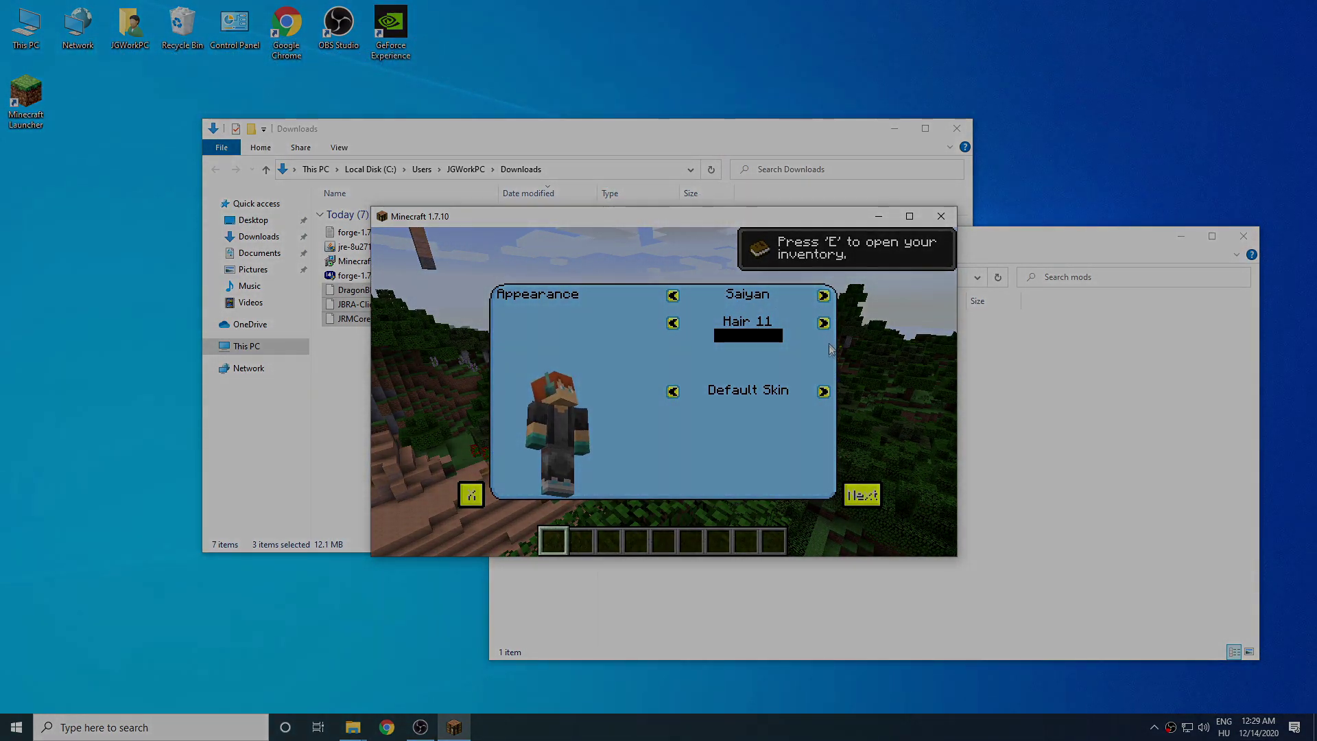